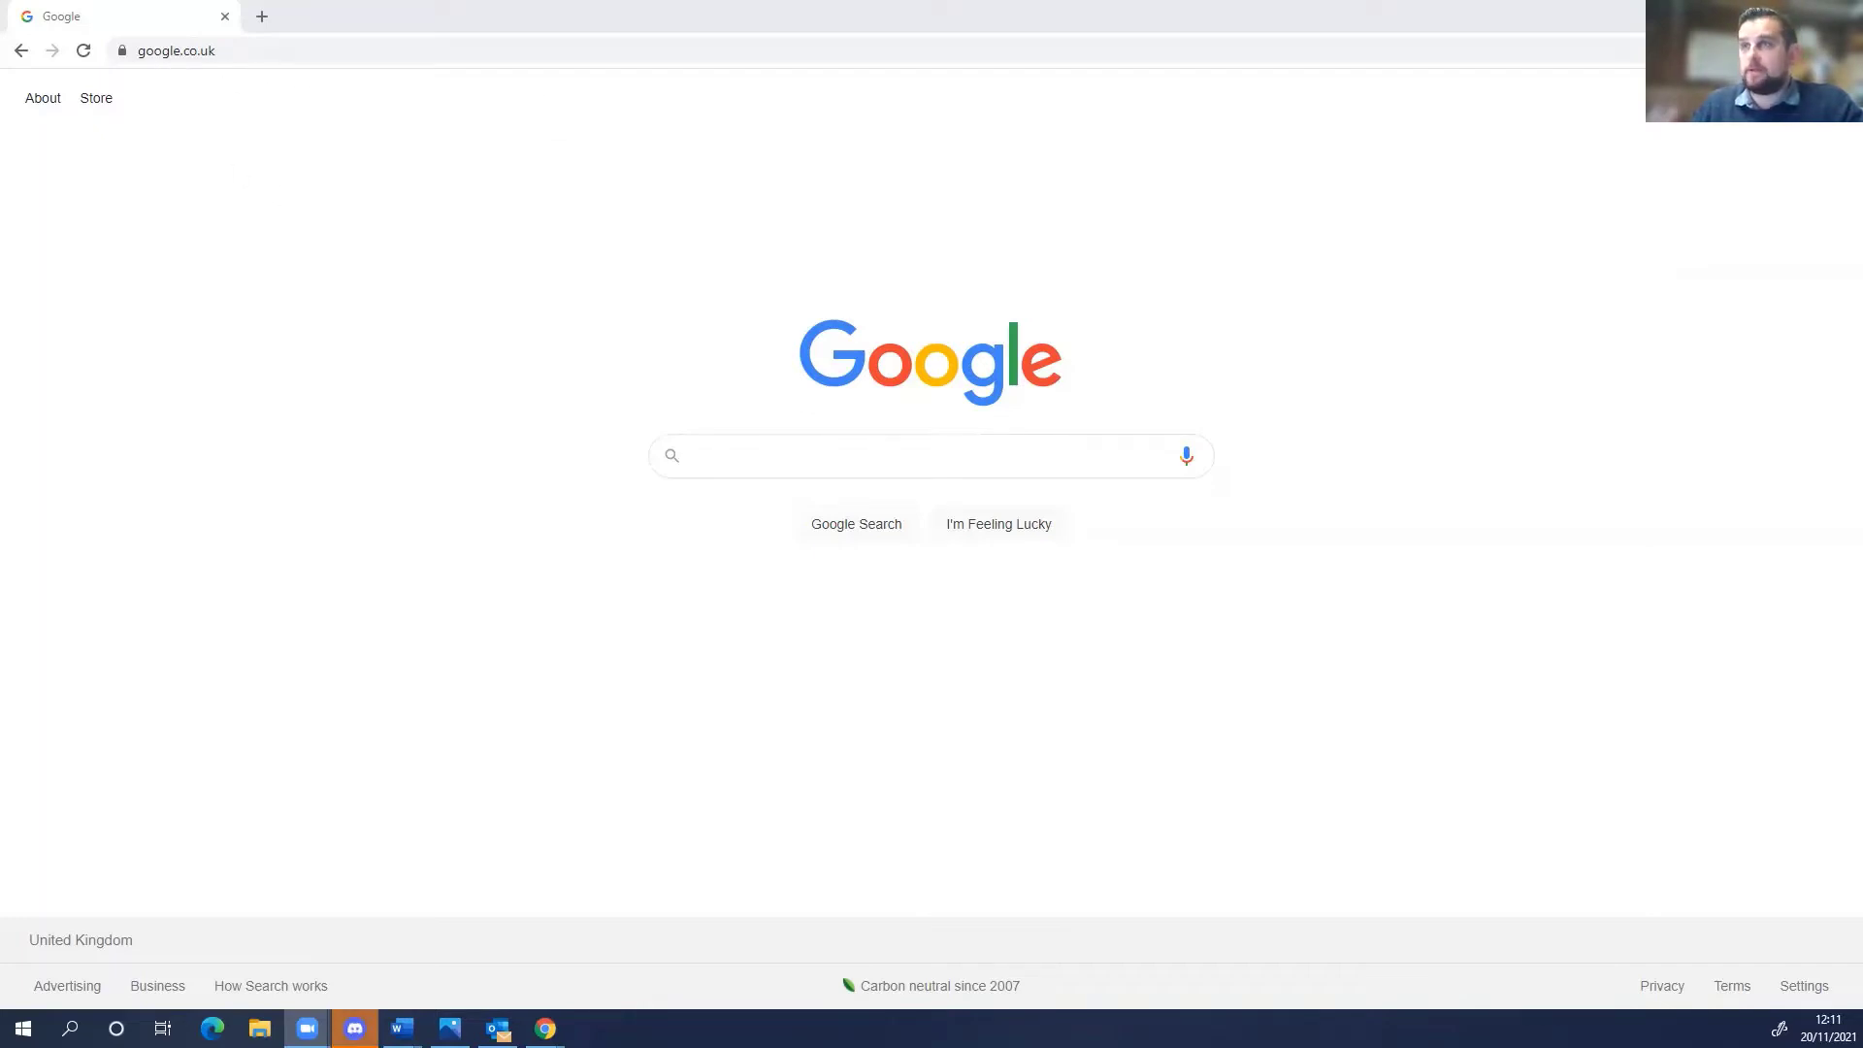
{"action": "left_click", "coordinate": [343, 53]}
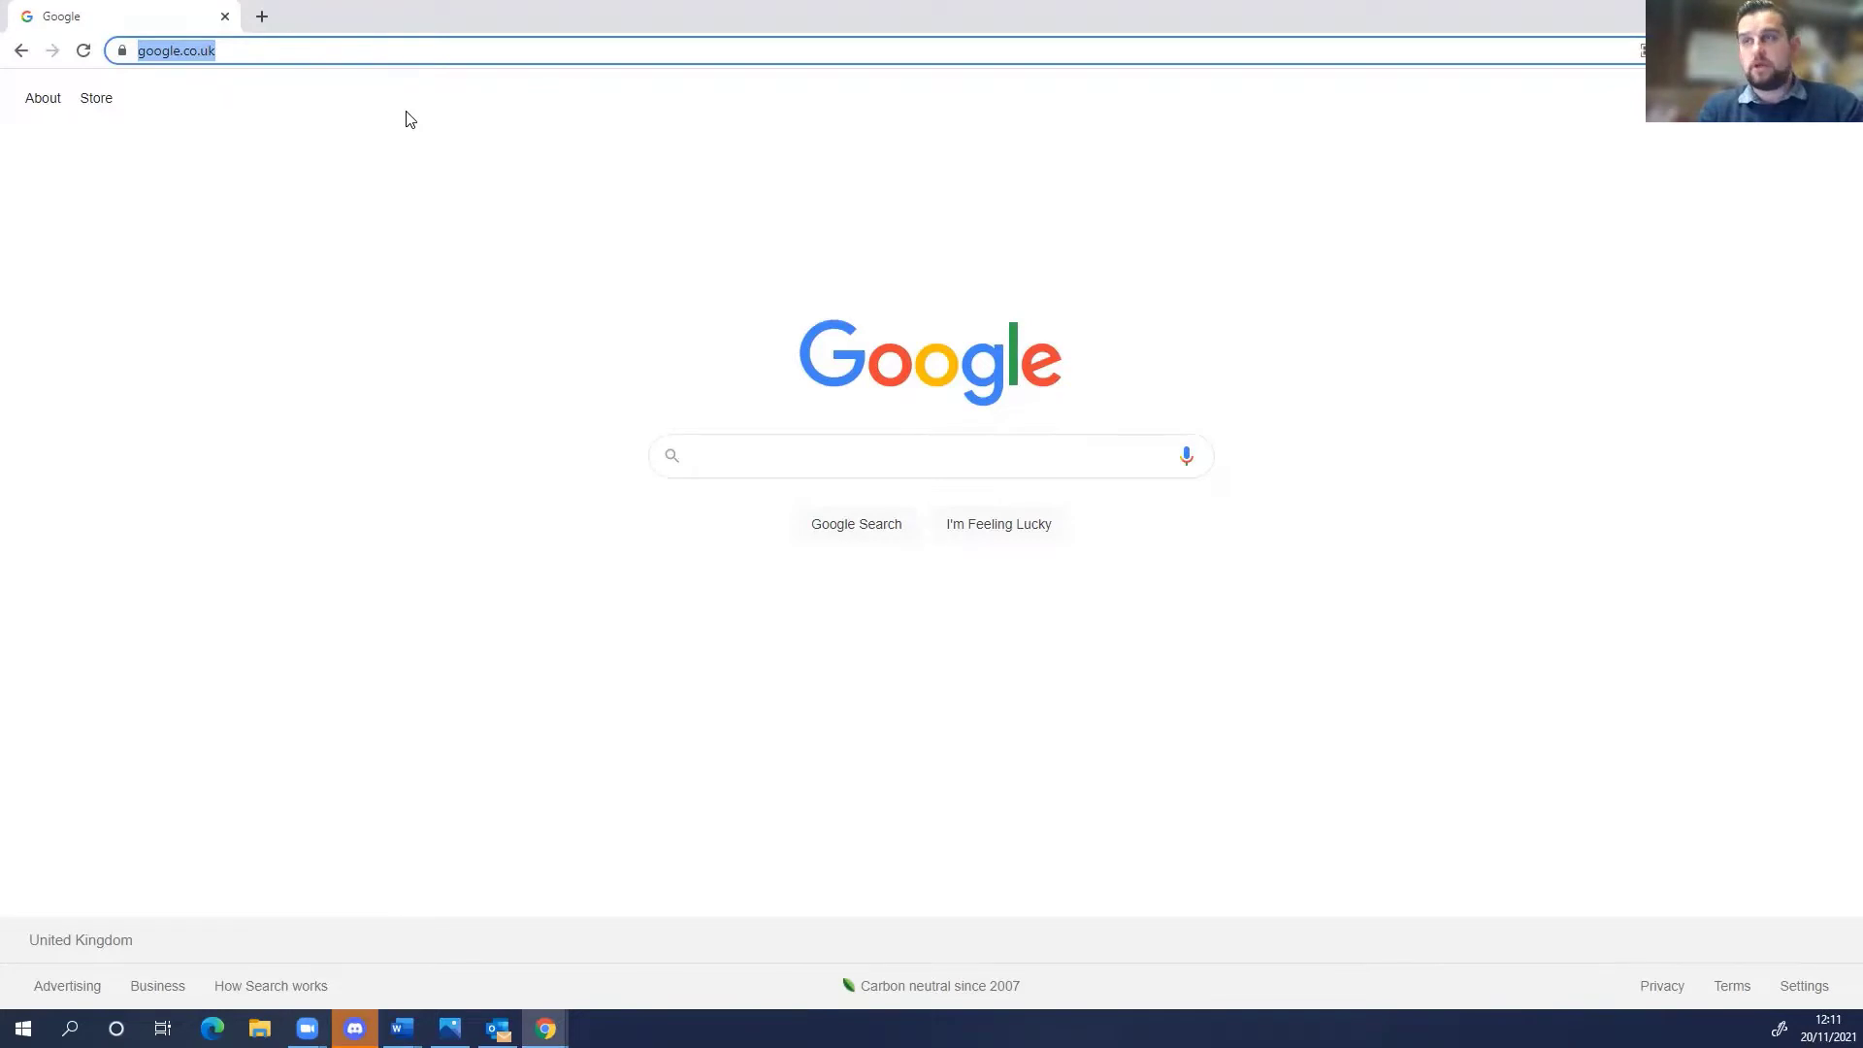
{"action": "type", "text": "http://192.168.1.254/"}
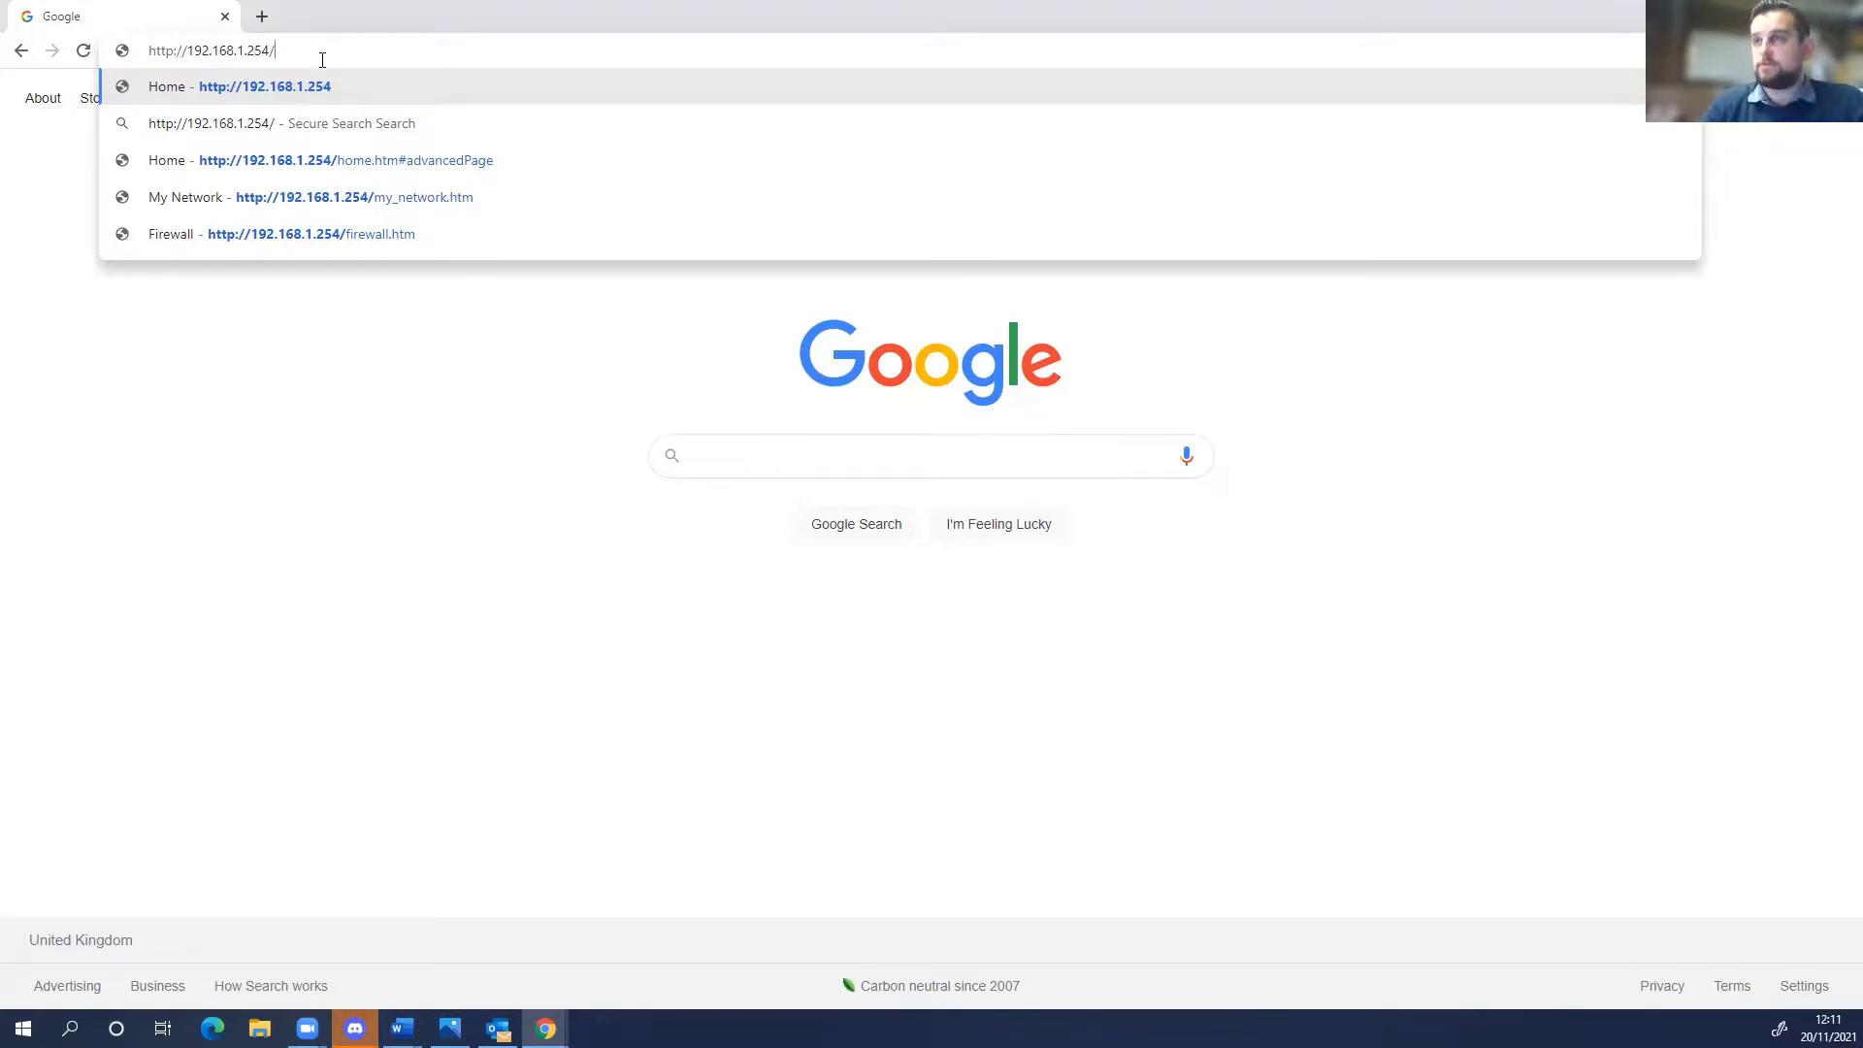
{"action": "key", "text": "Return"}
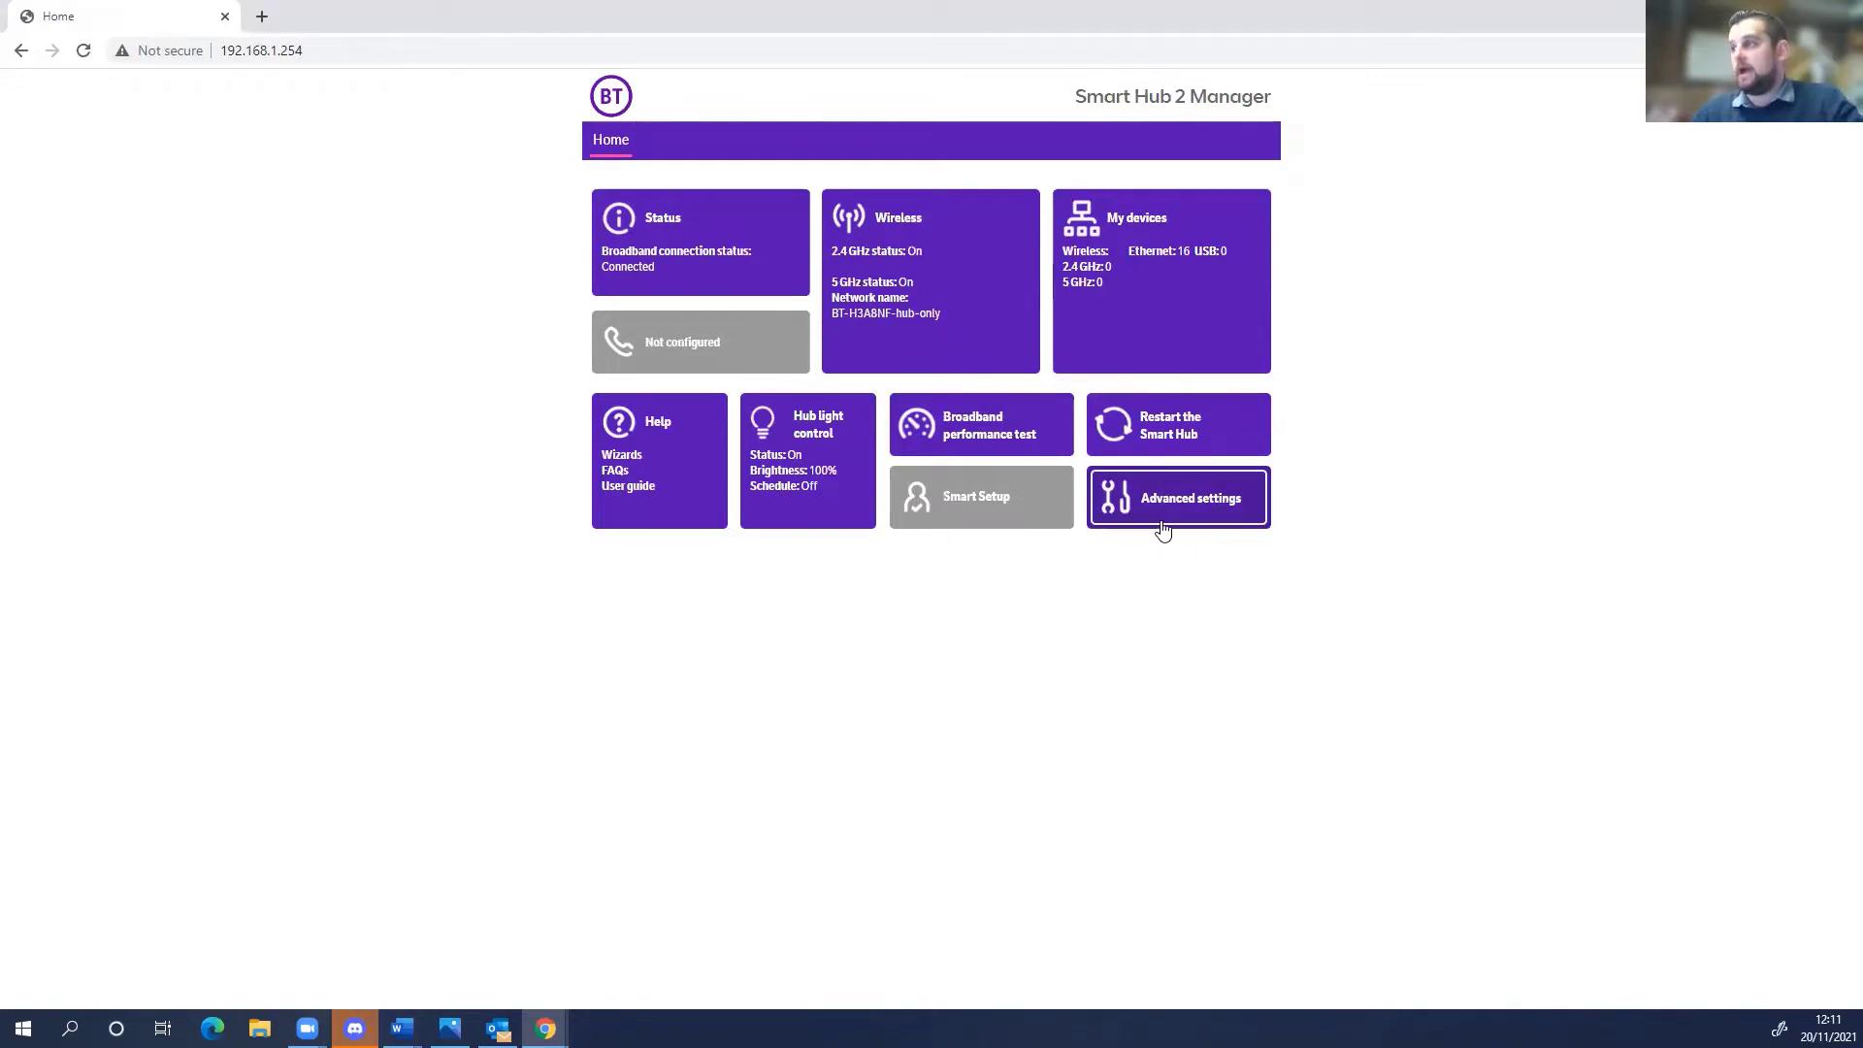
Open the Firewall page in the hub's advanced settings, entering the admin password
{"action": "left_click", "coordinate": [1214, 514]}
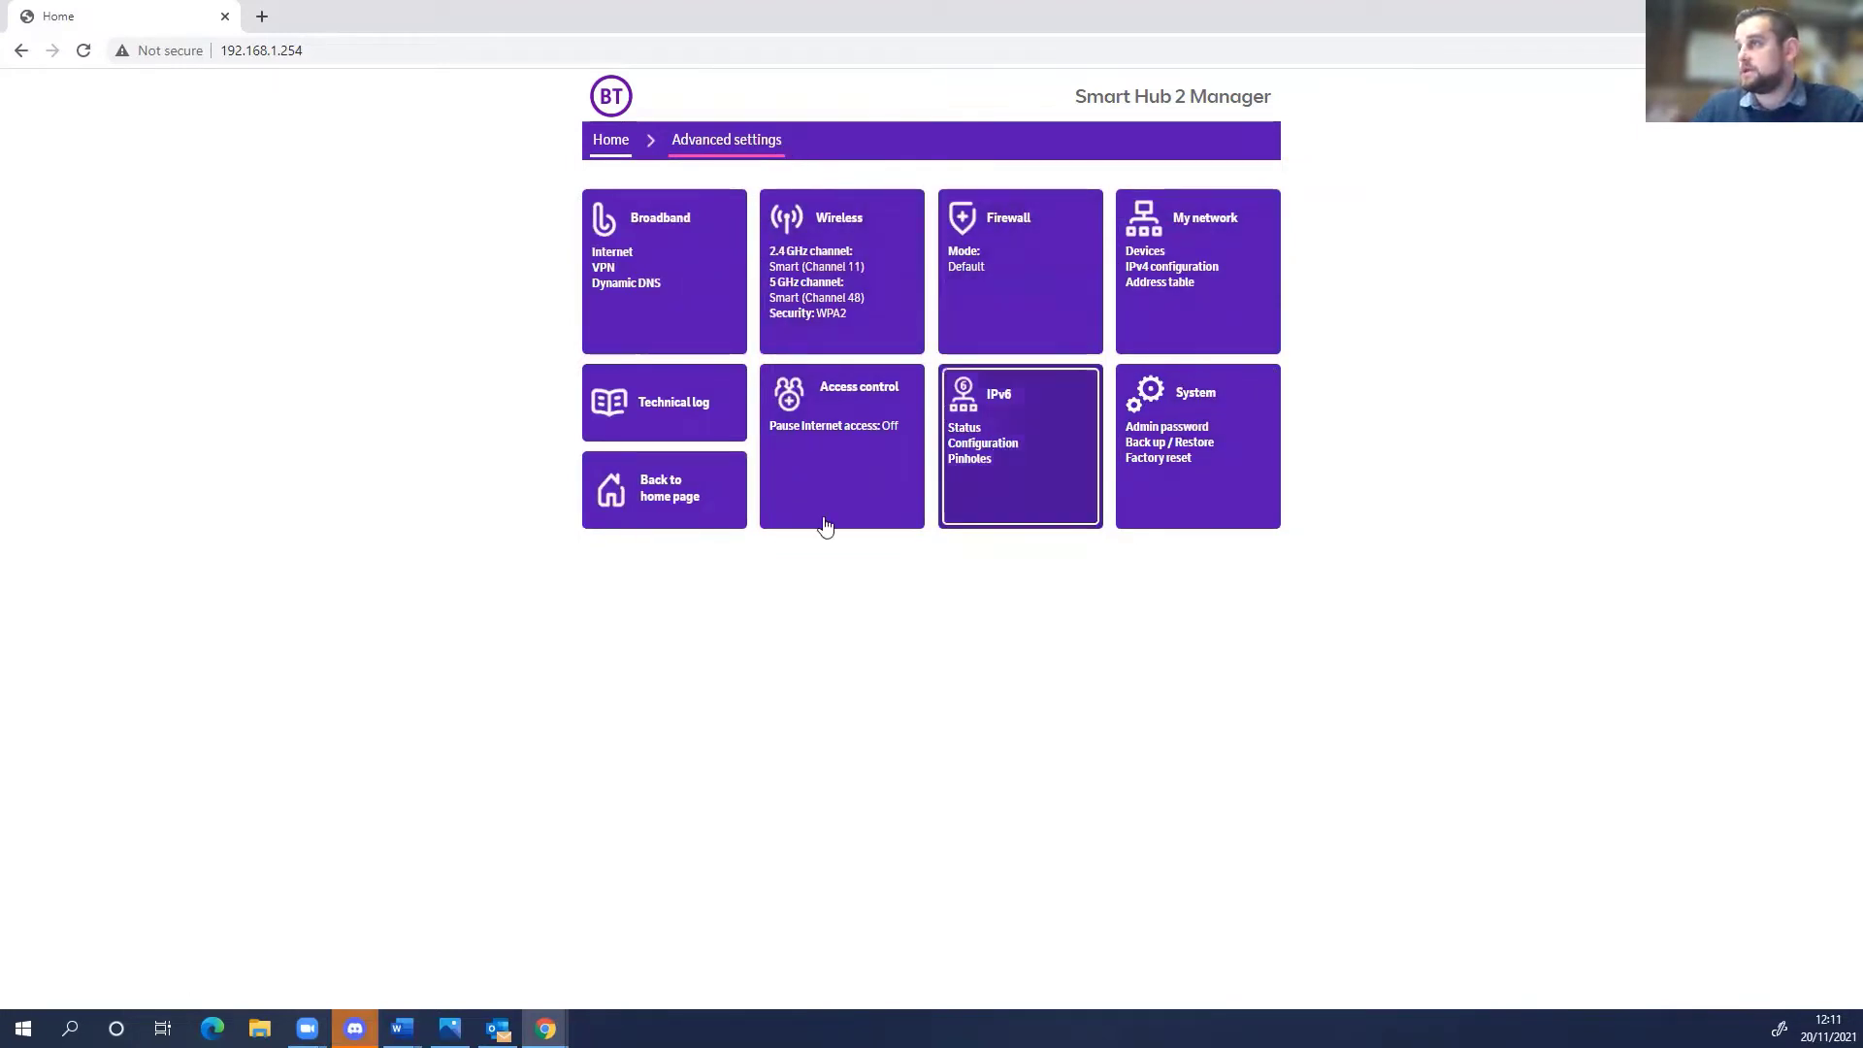
{"action": "left_click", "coordinate": [1028, 283]}
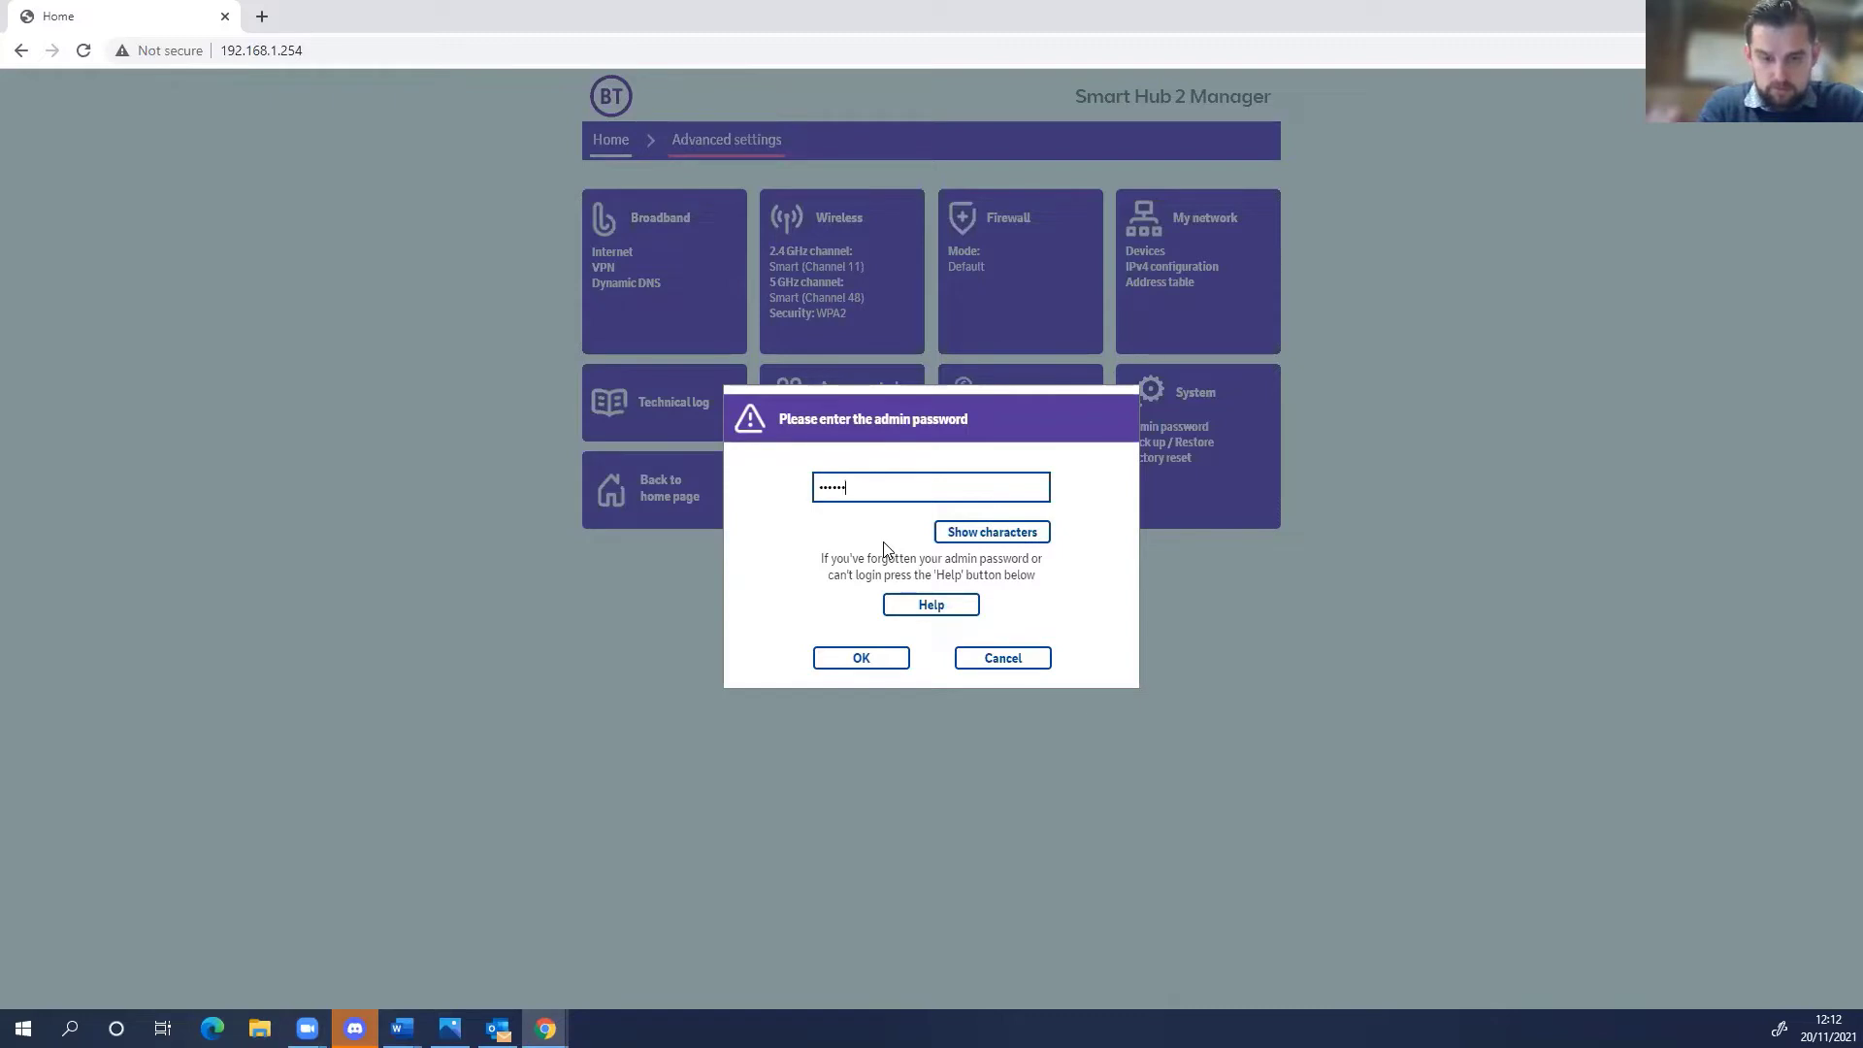
{"action": "left_click", "coordinate": [866, 646]}
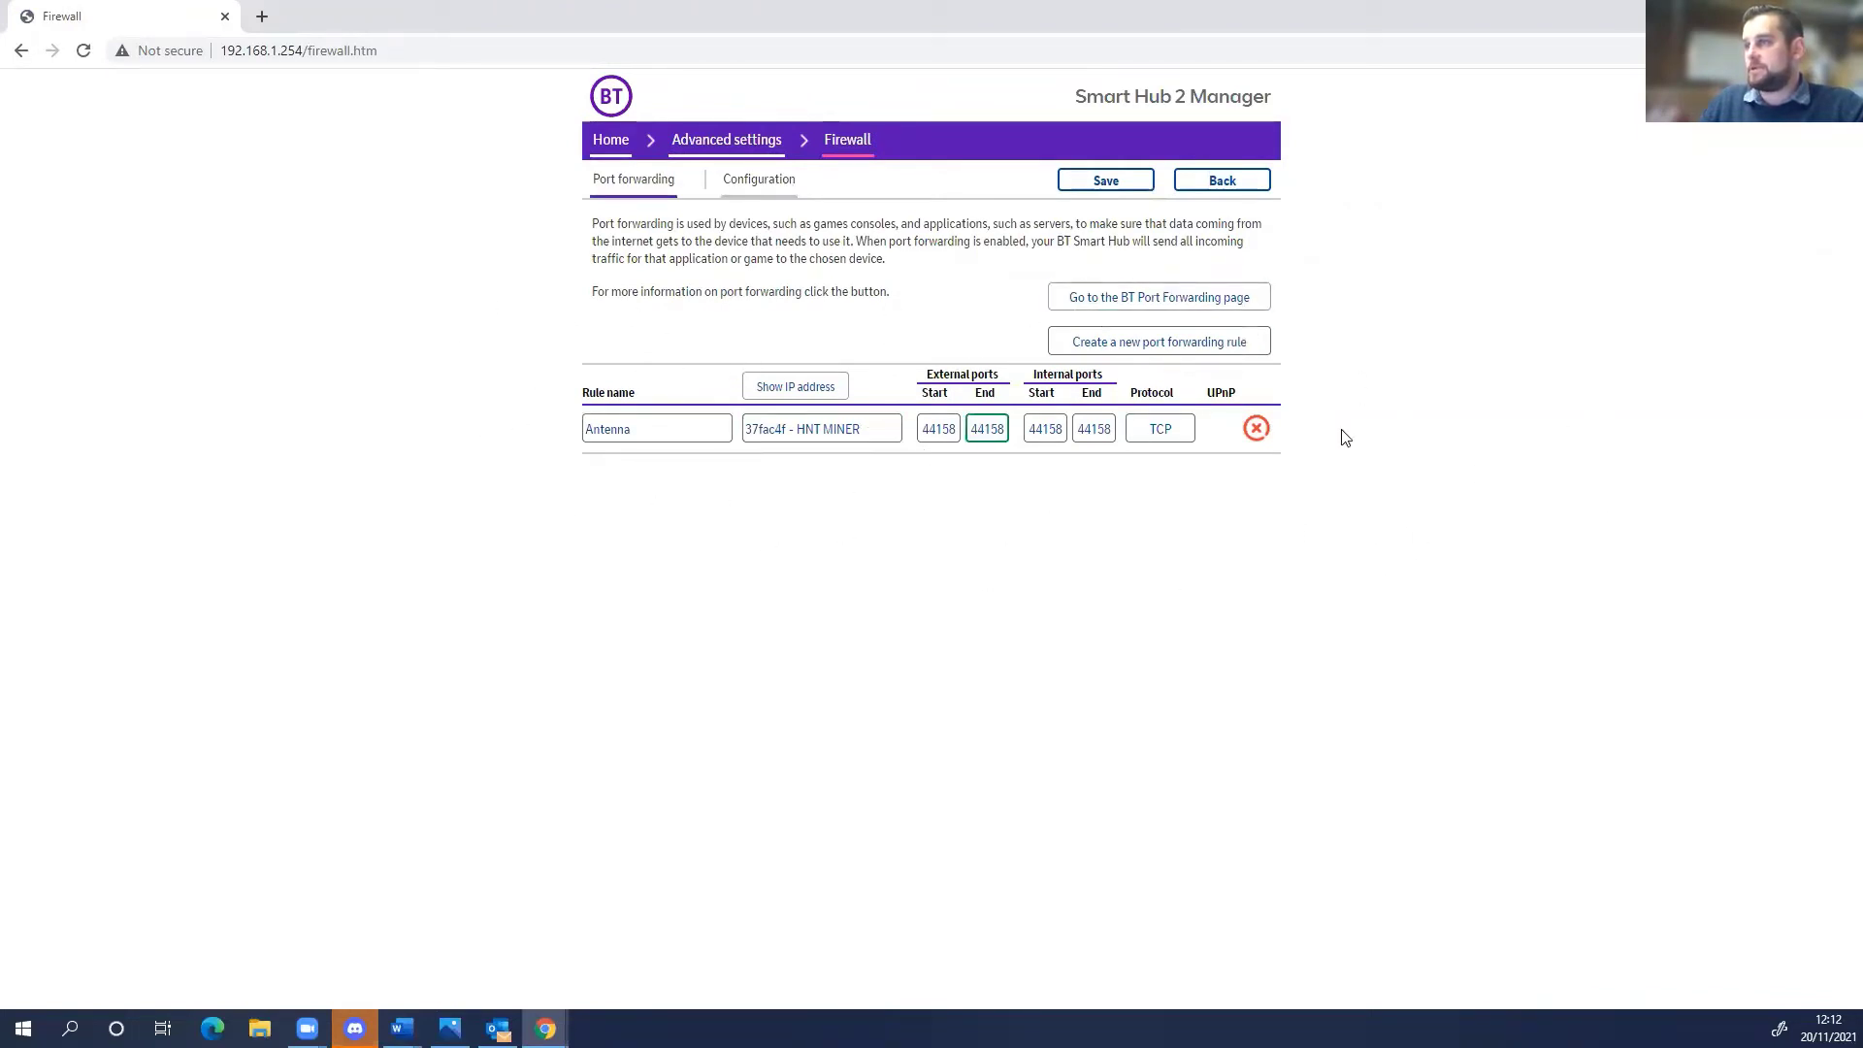
Examine the form for a new port forwarding rule and the device, IP address and port fields of the Antenna rule
{"action": "left_click", "coordinate": [1194, 351]}
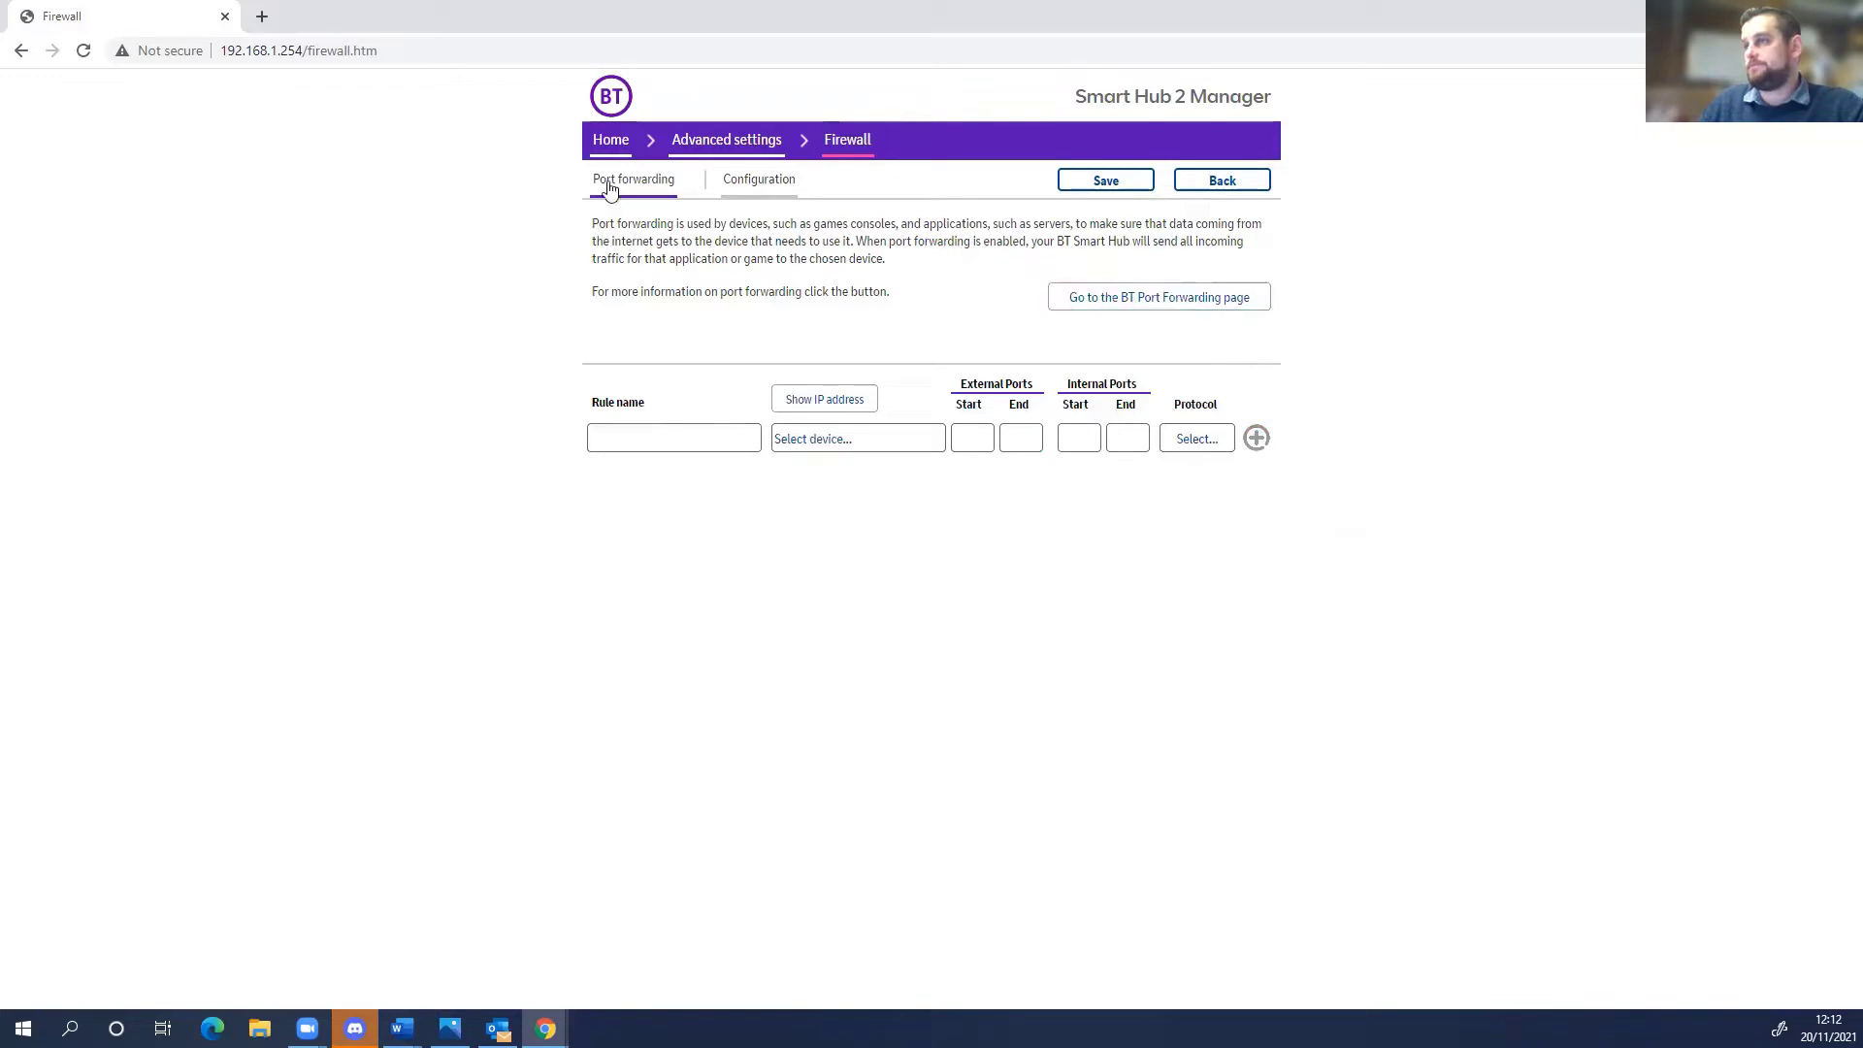
{"action": "left_click", "coordinate": [1225, 182]}
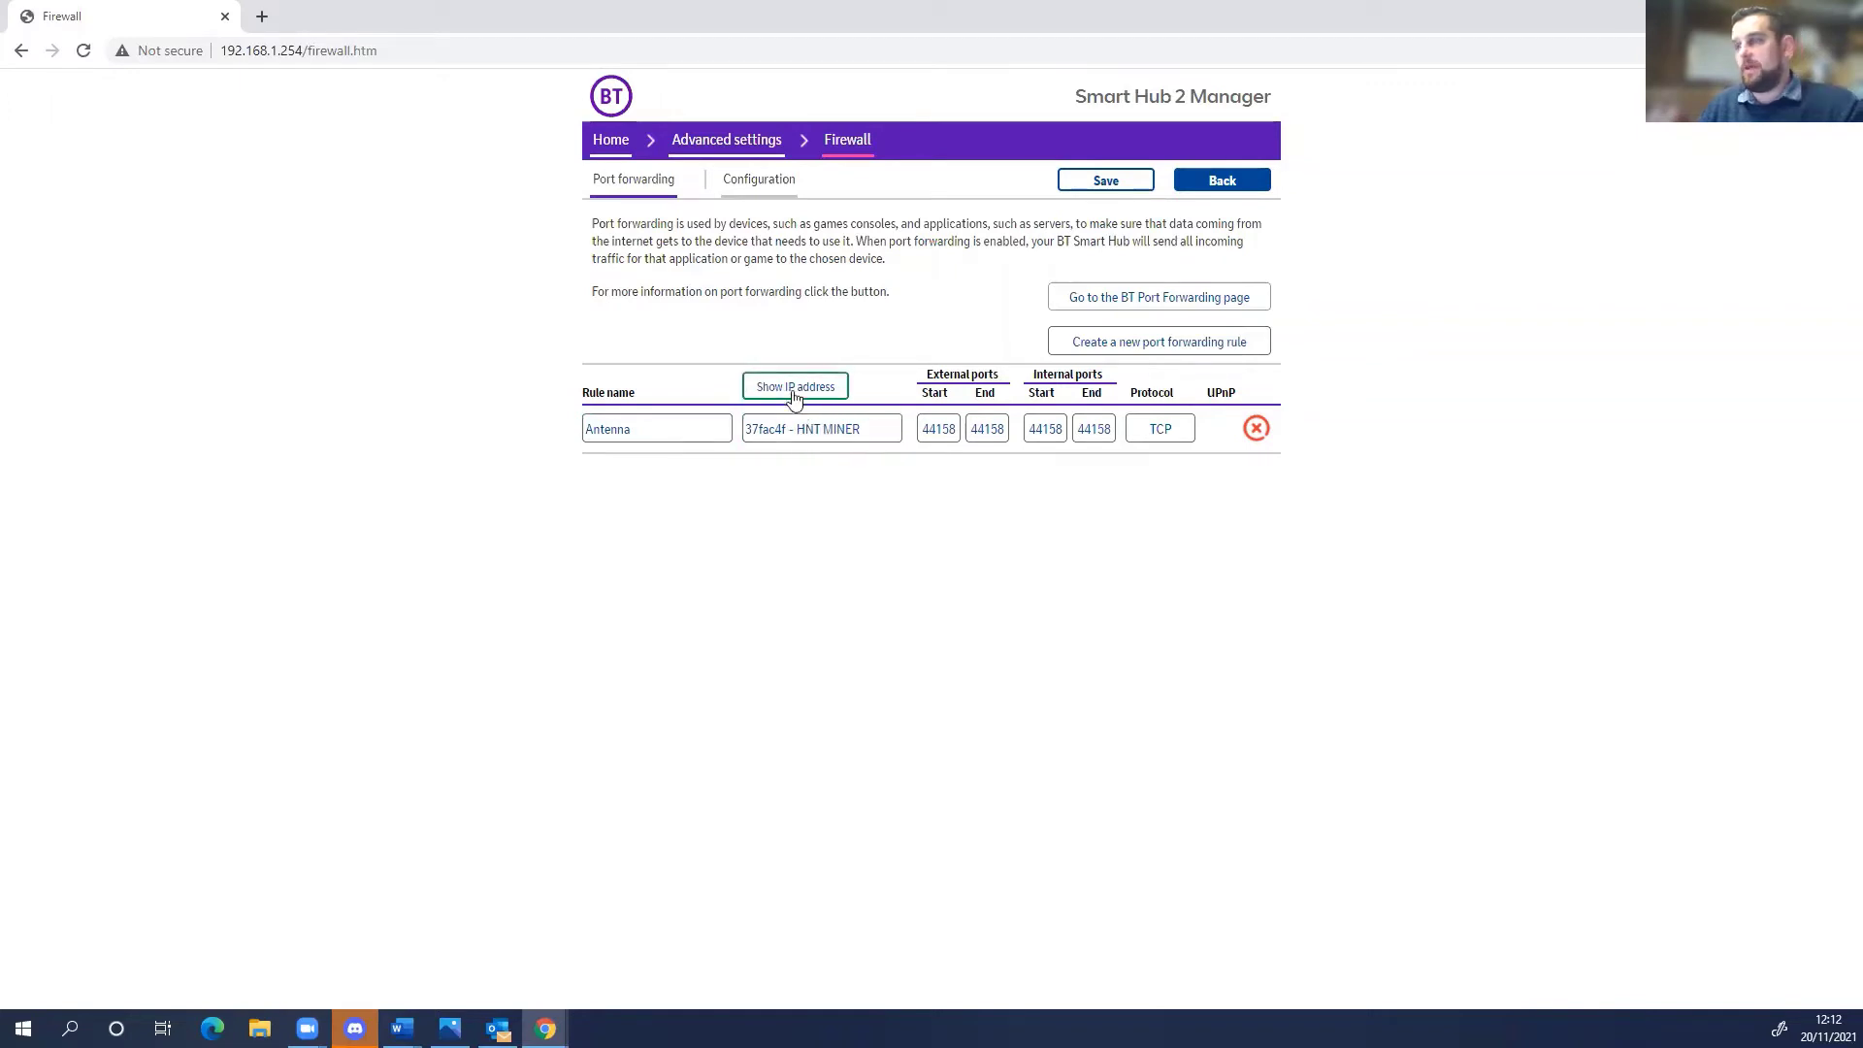
{"action": "left_click", "coordinate": [818, 433]}
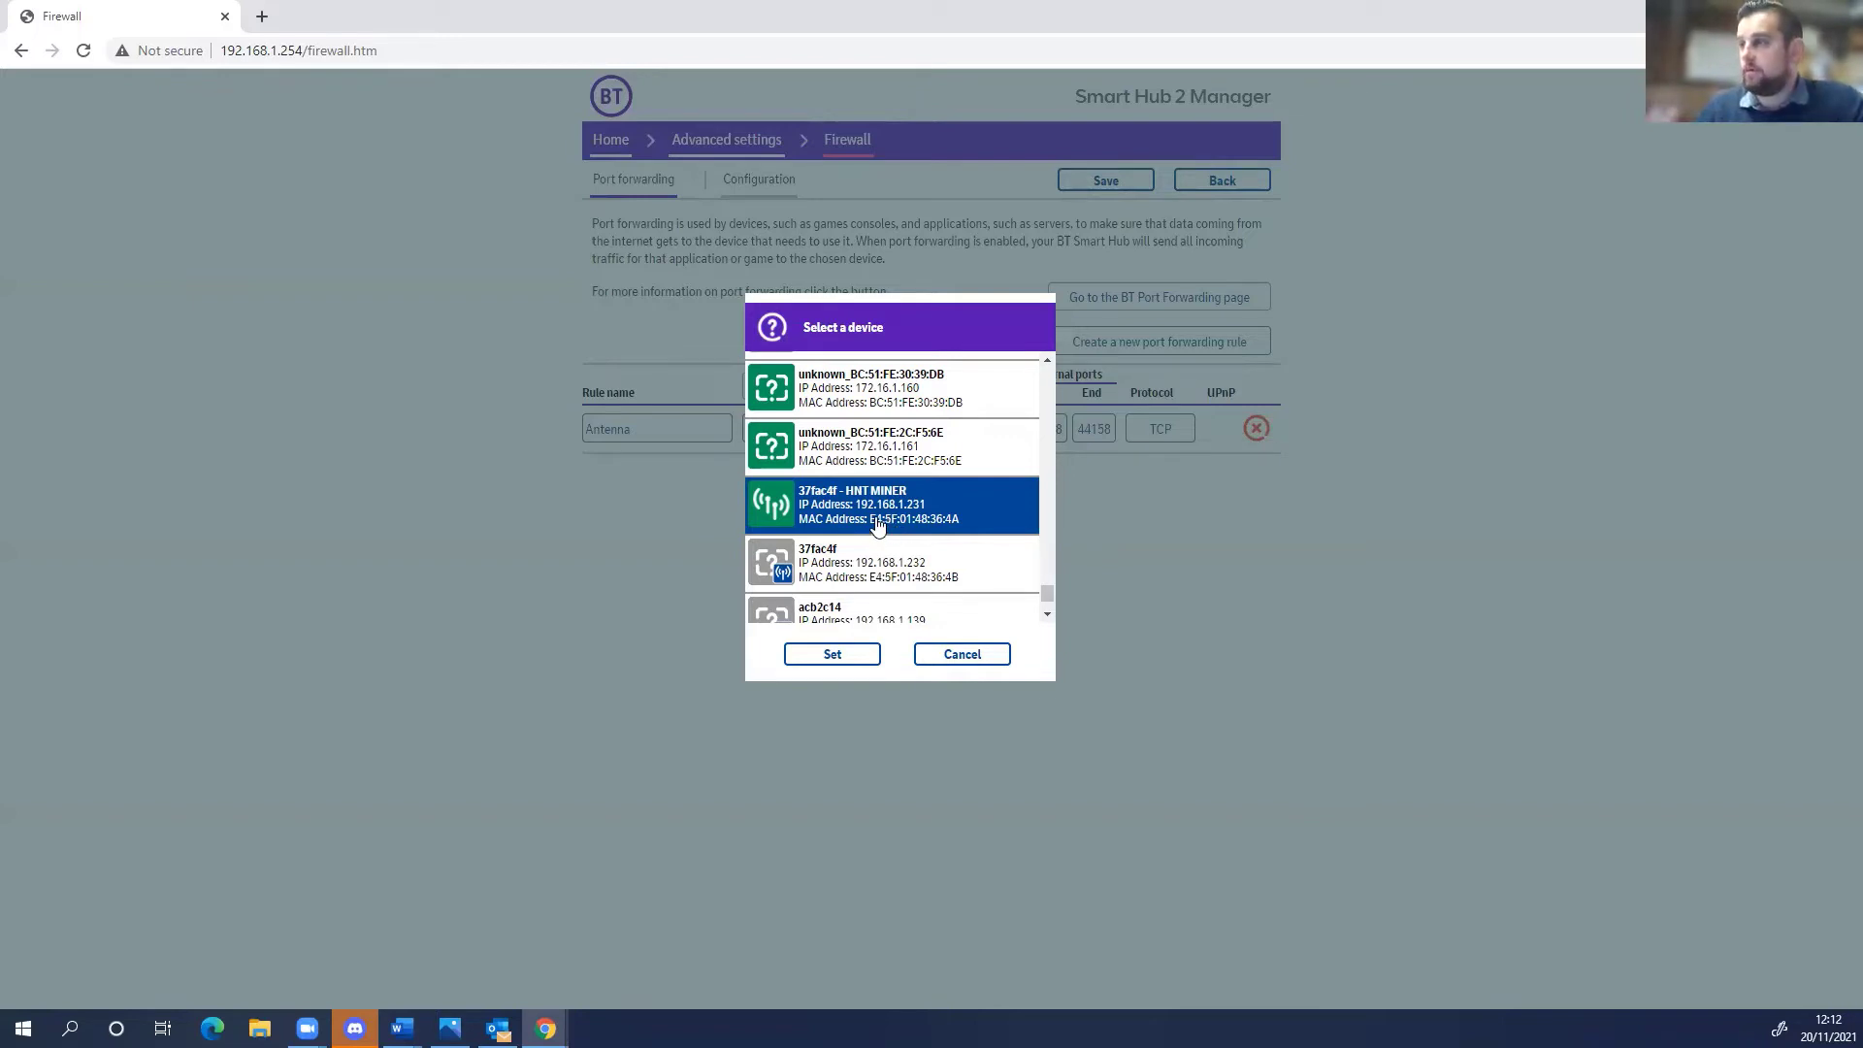
{"action": "left_click", "coordinate": [962, 655]}
{"action": "left_click", "coordinate": [811, 428]}
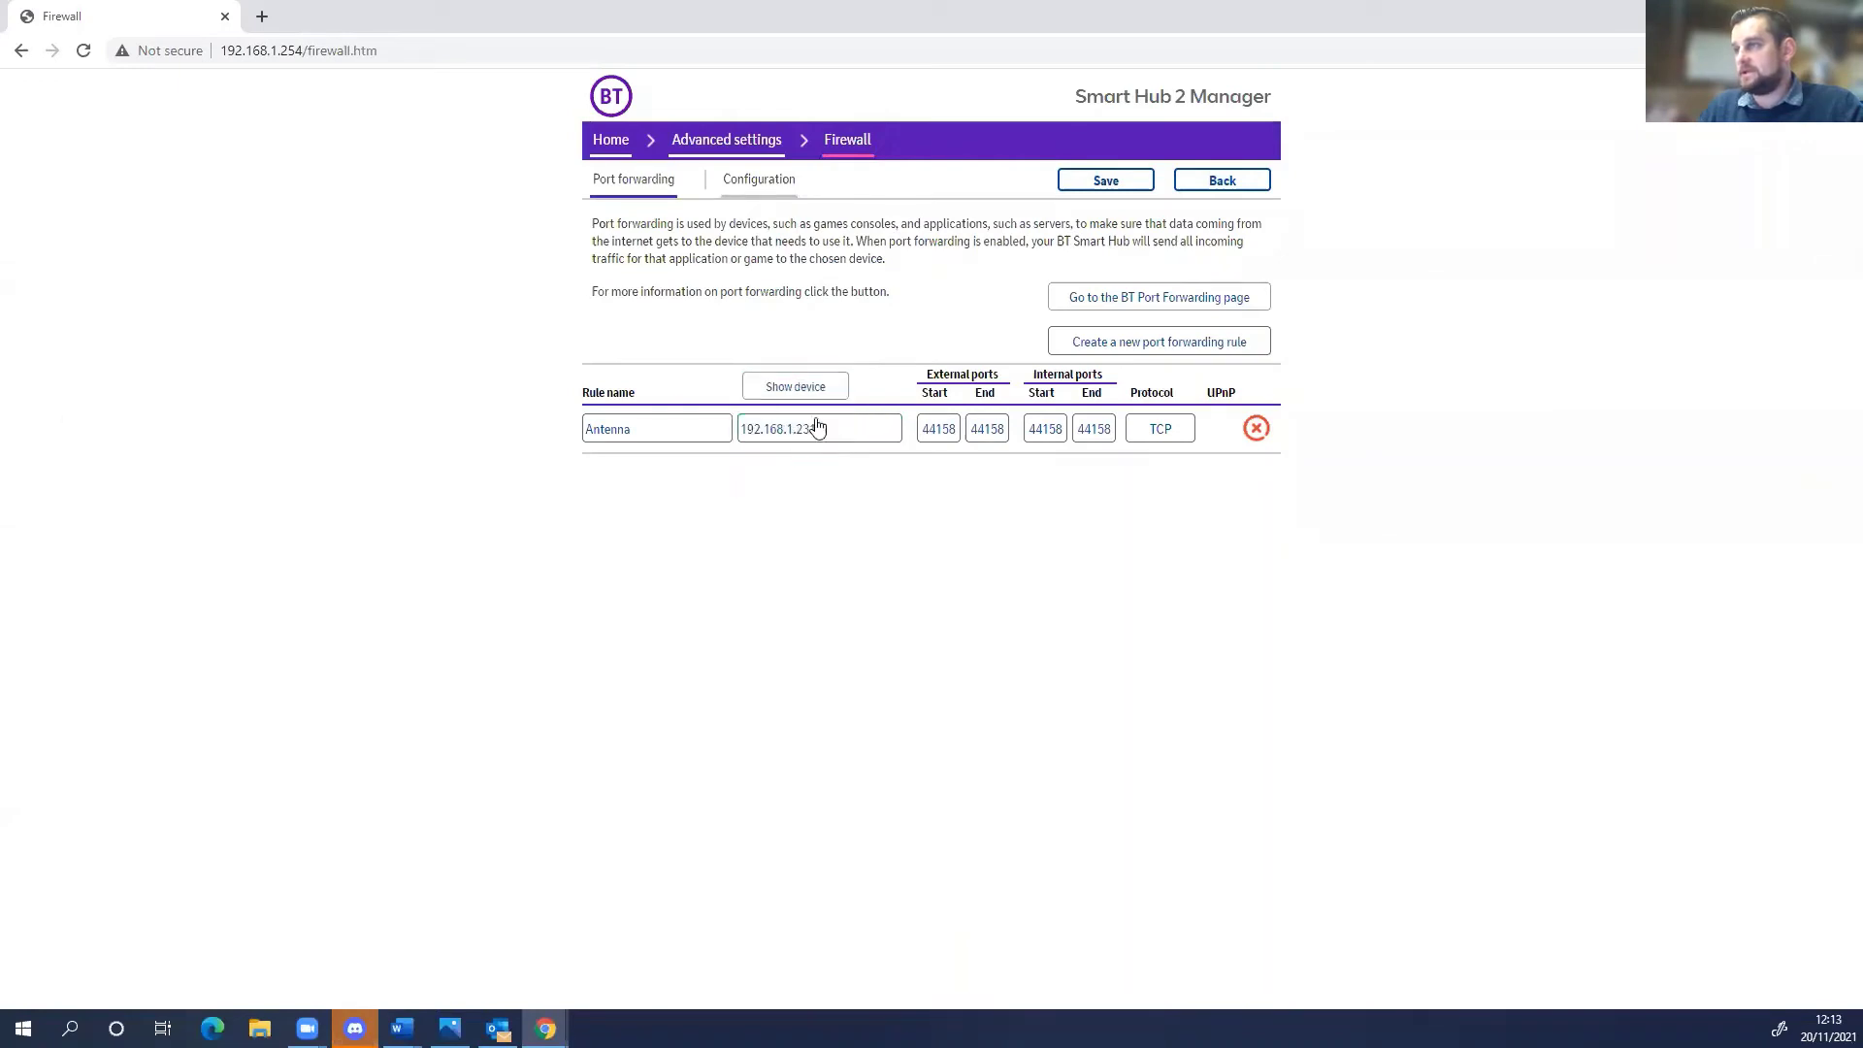
{"action": "left_click", "coordinate": [795, 386]}
{"action": "left_click", "coordinate": [990, 425]}
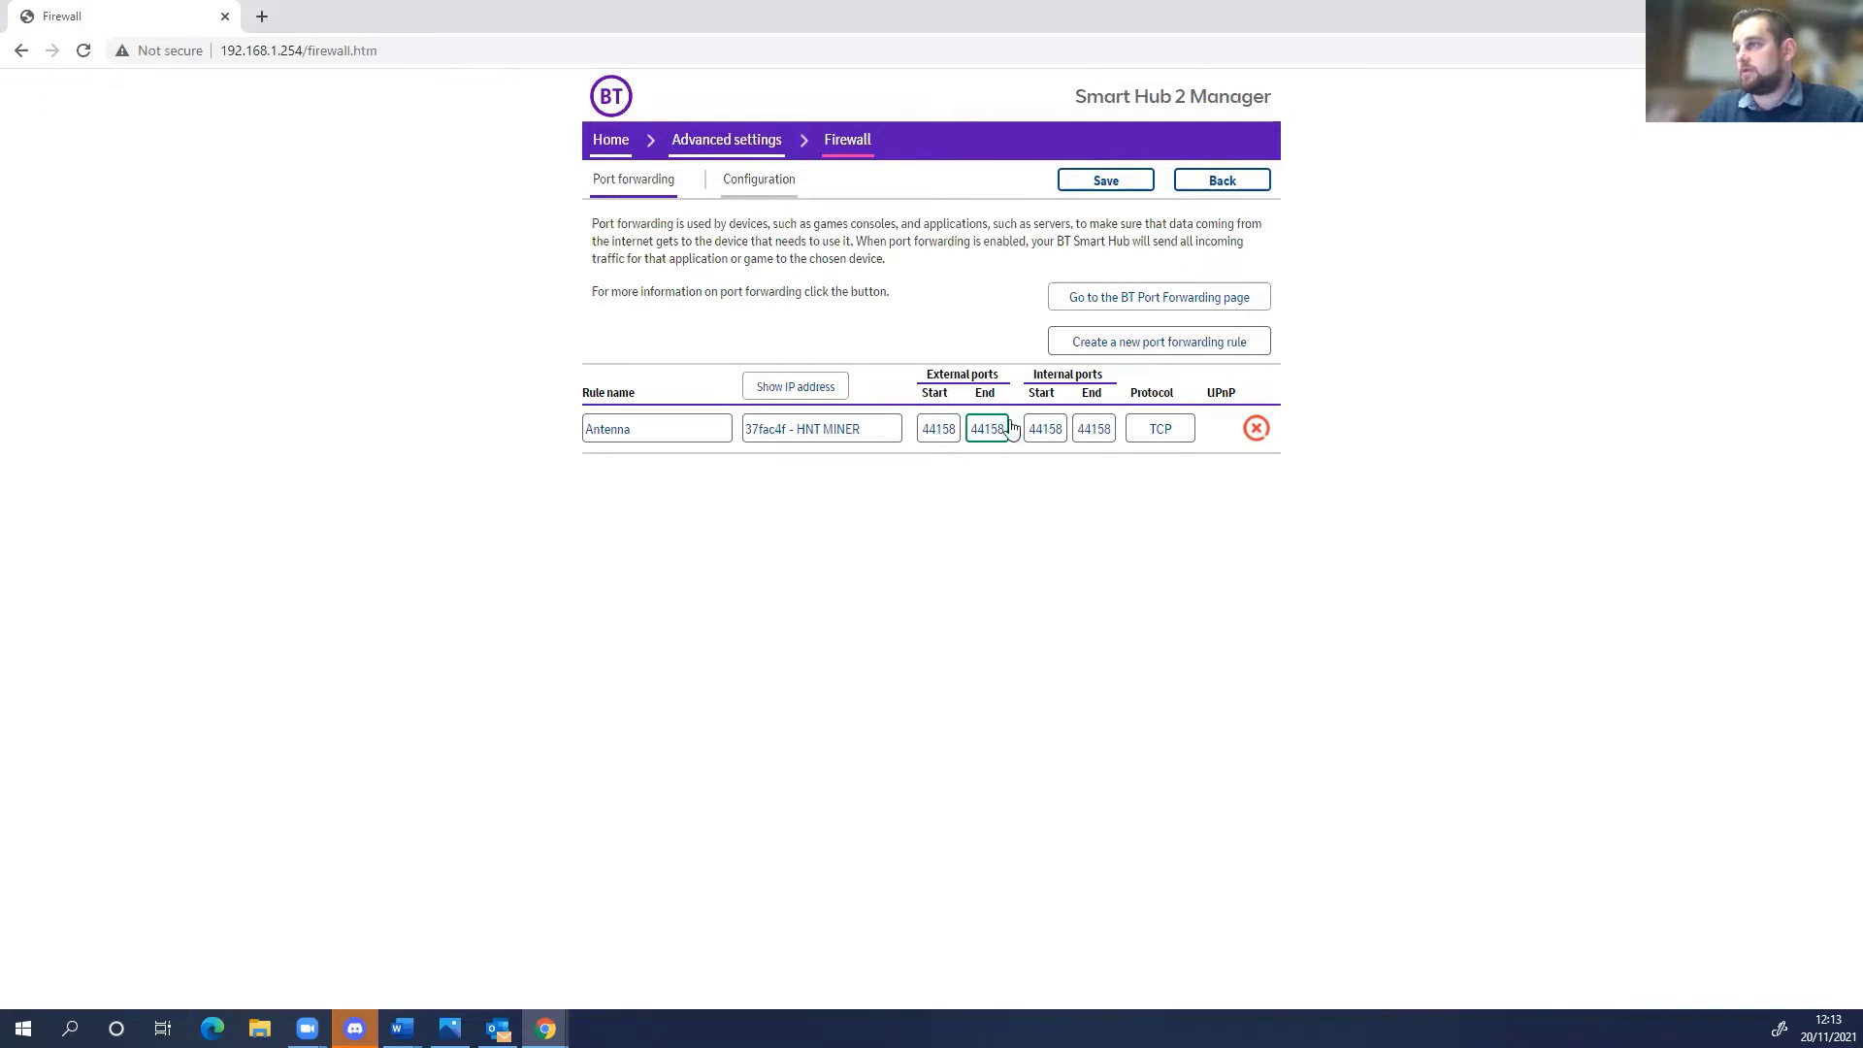
View the protocol options for the Antenna port forwarding rule and cancel without choosing another one
{"action": "left_click", "coordinate": [1170, 440]}
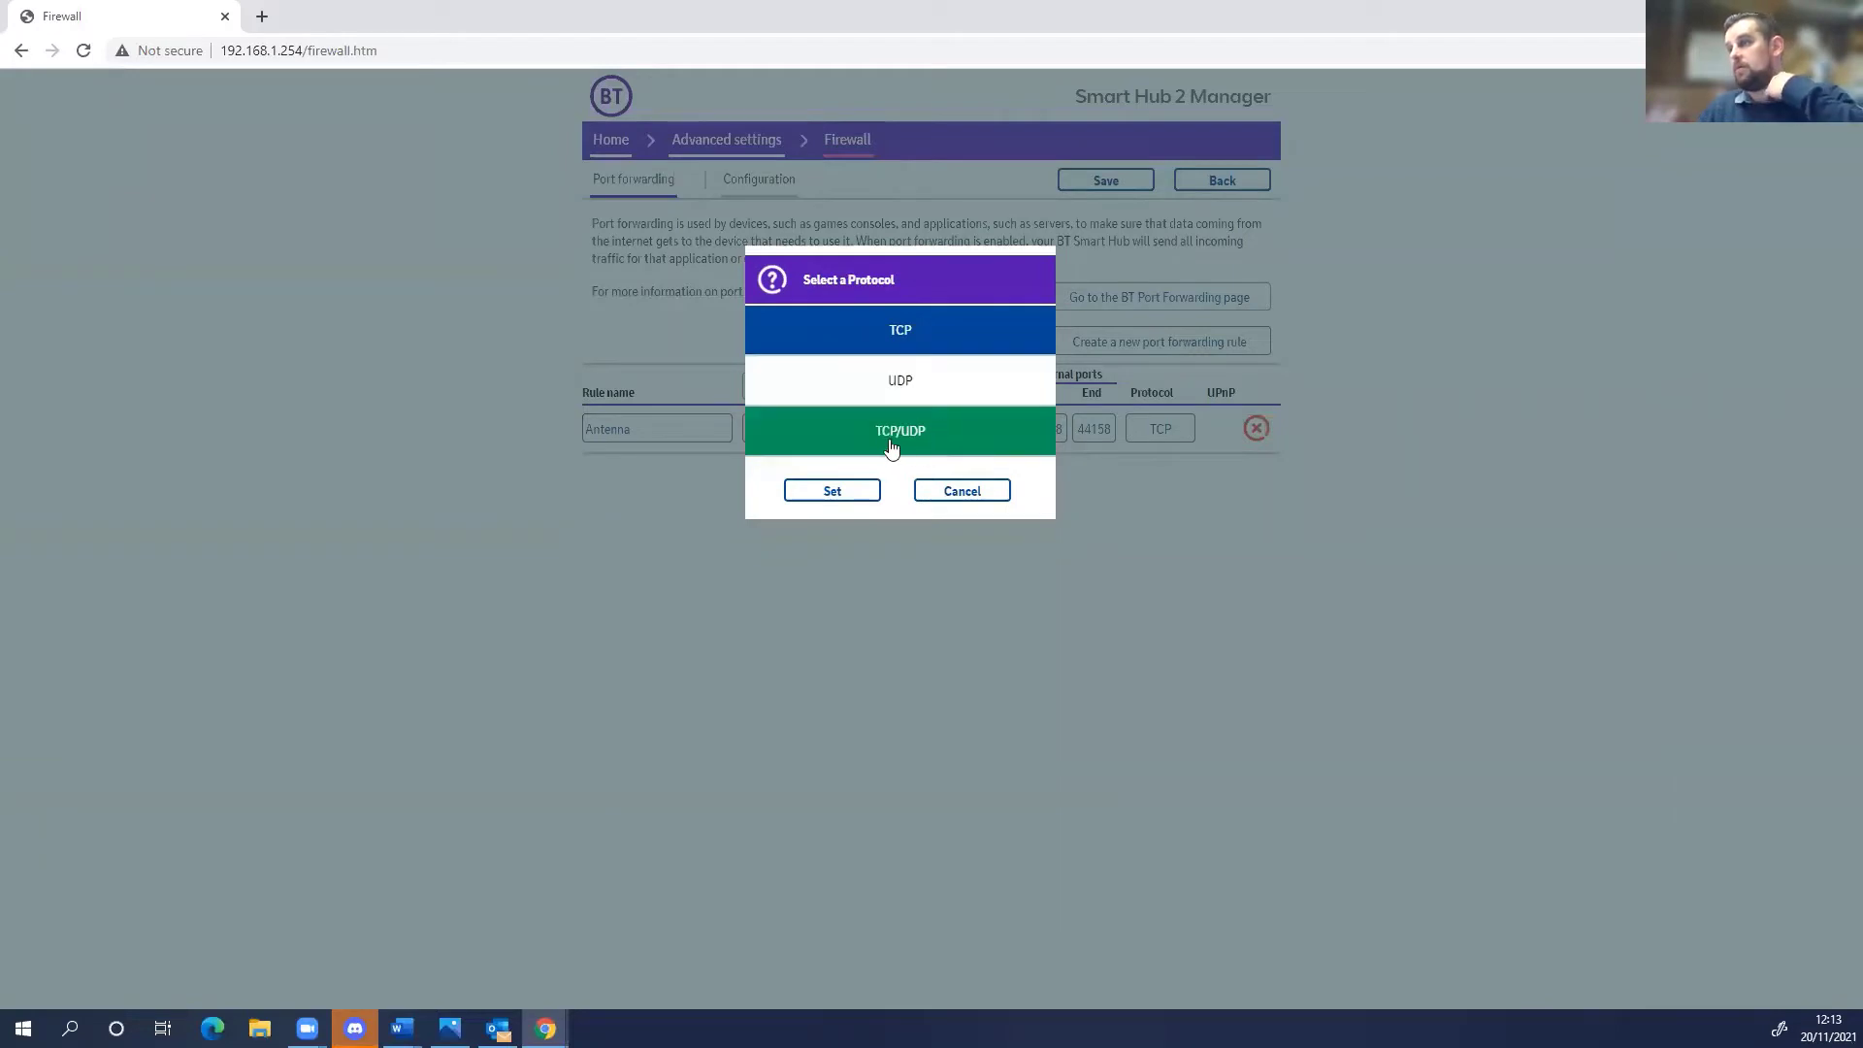
{"action": "left_click", "coordinate": [967, 493]}
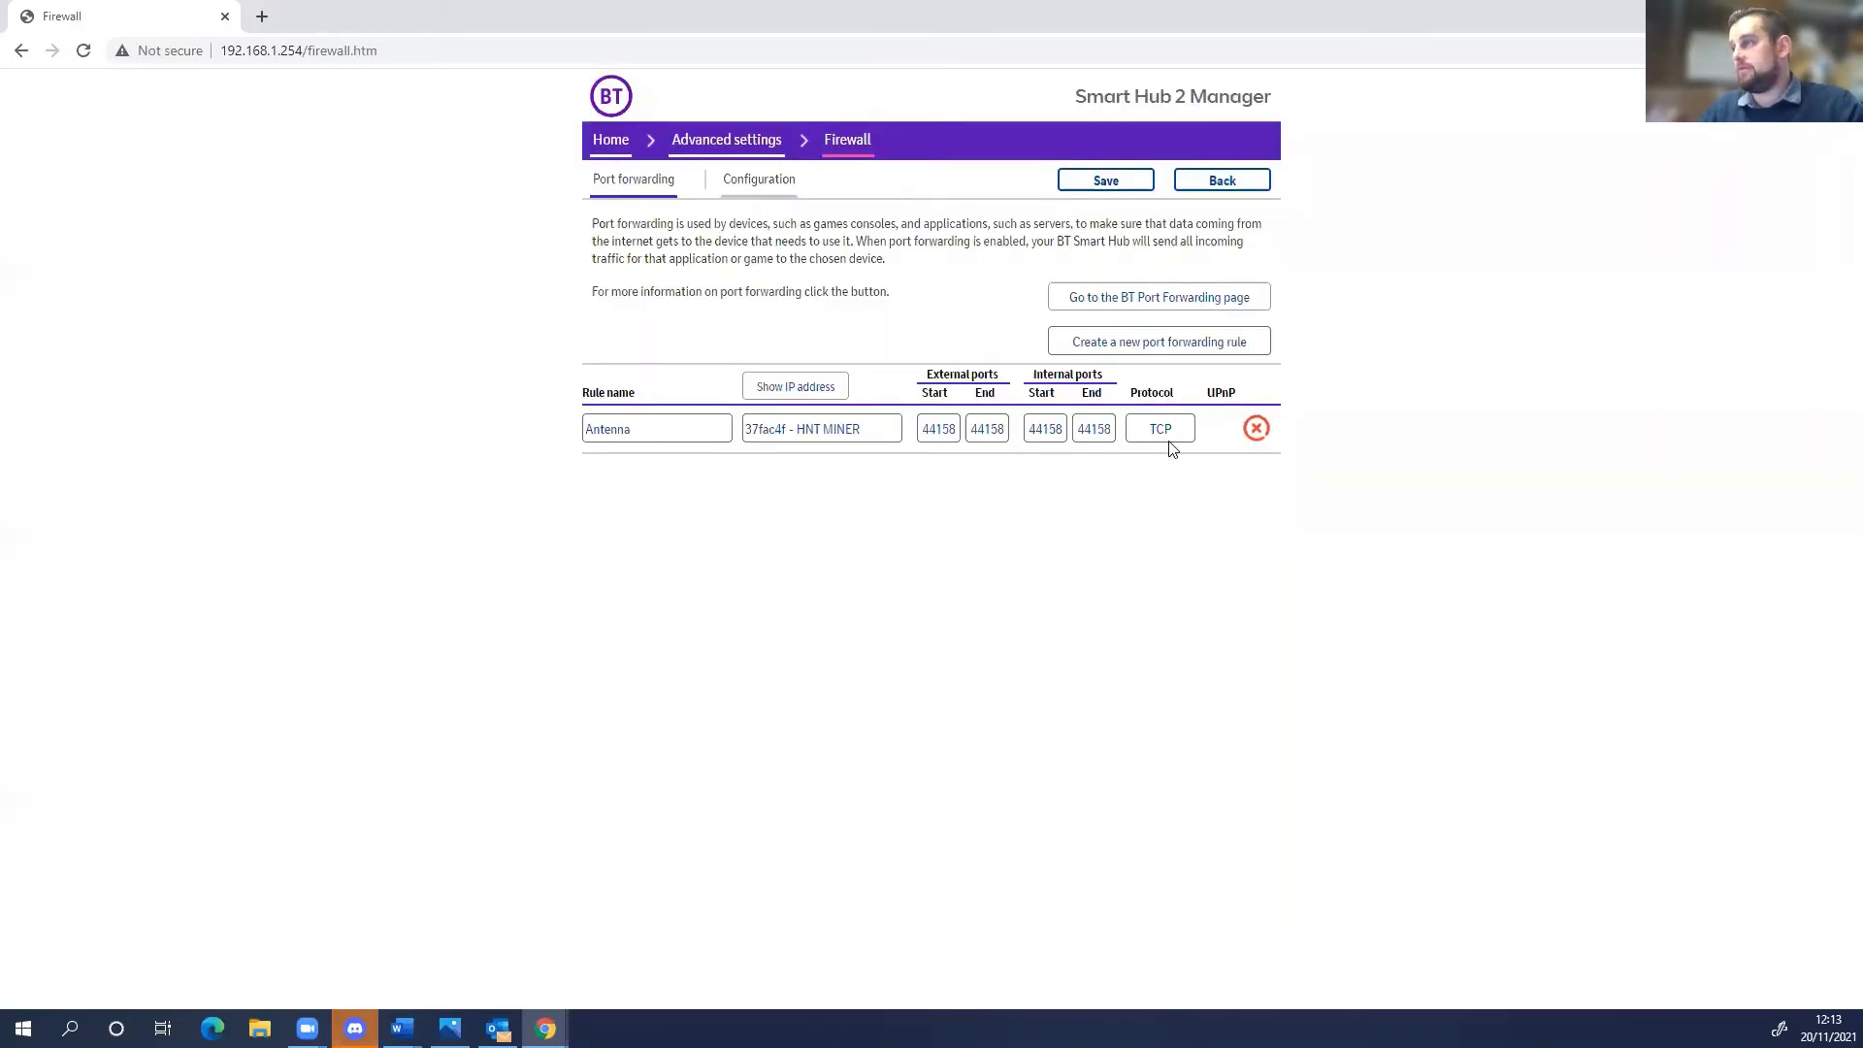
{"action": "left_click", "coordinate": [1257, 429]}
{"action": "left_click", "coordinate": [1256, 429]}
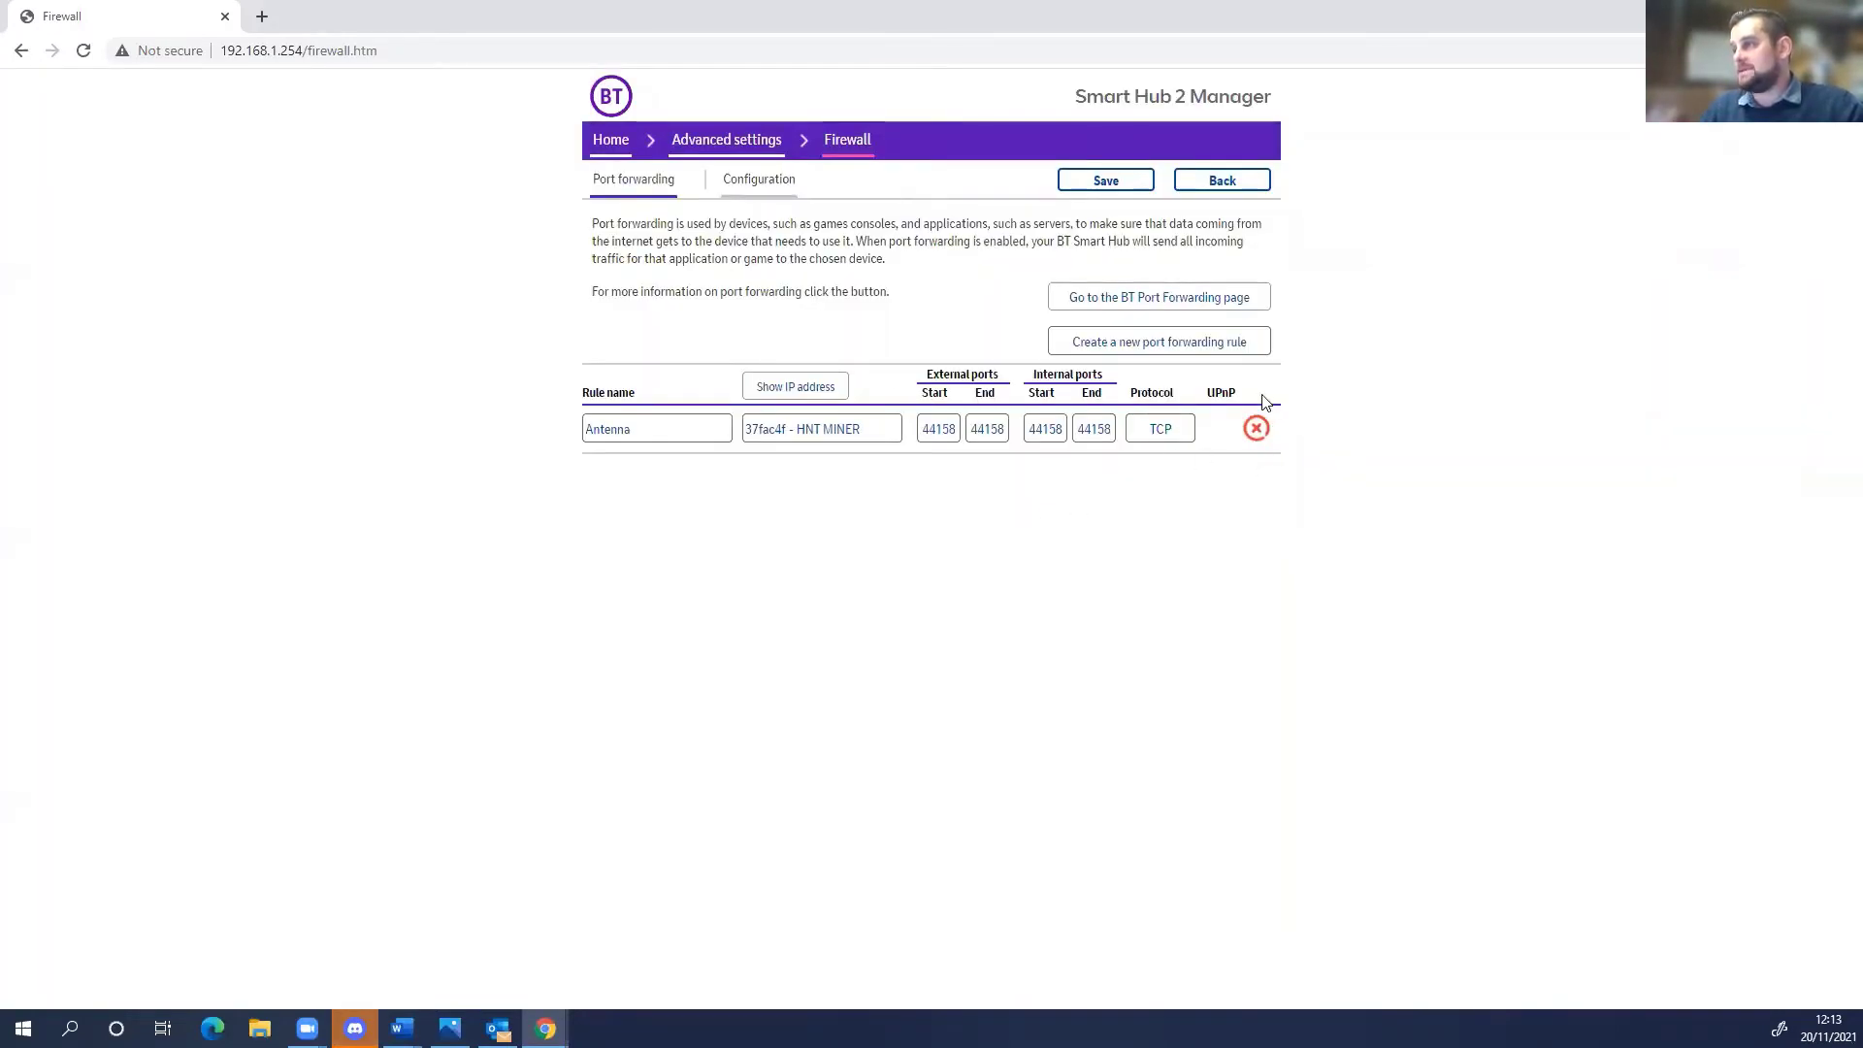
{"action": "left_click", "coordinate": [1257, 430]}
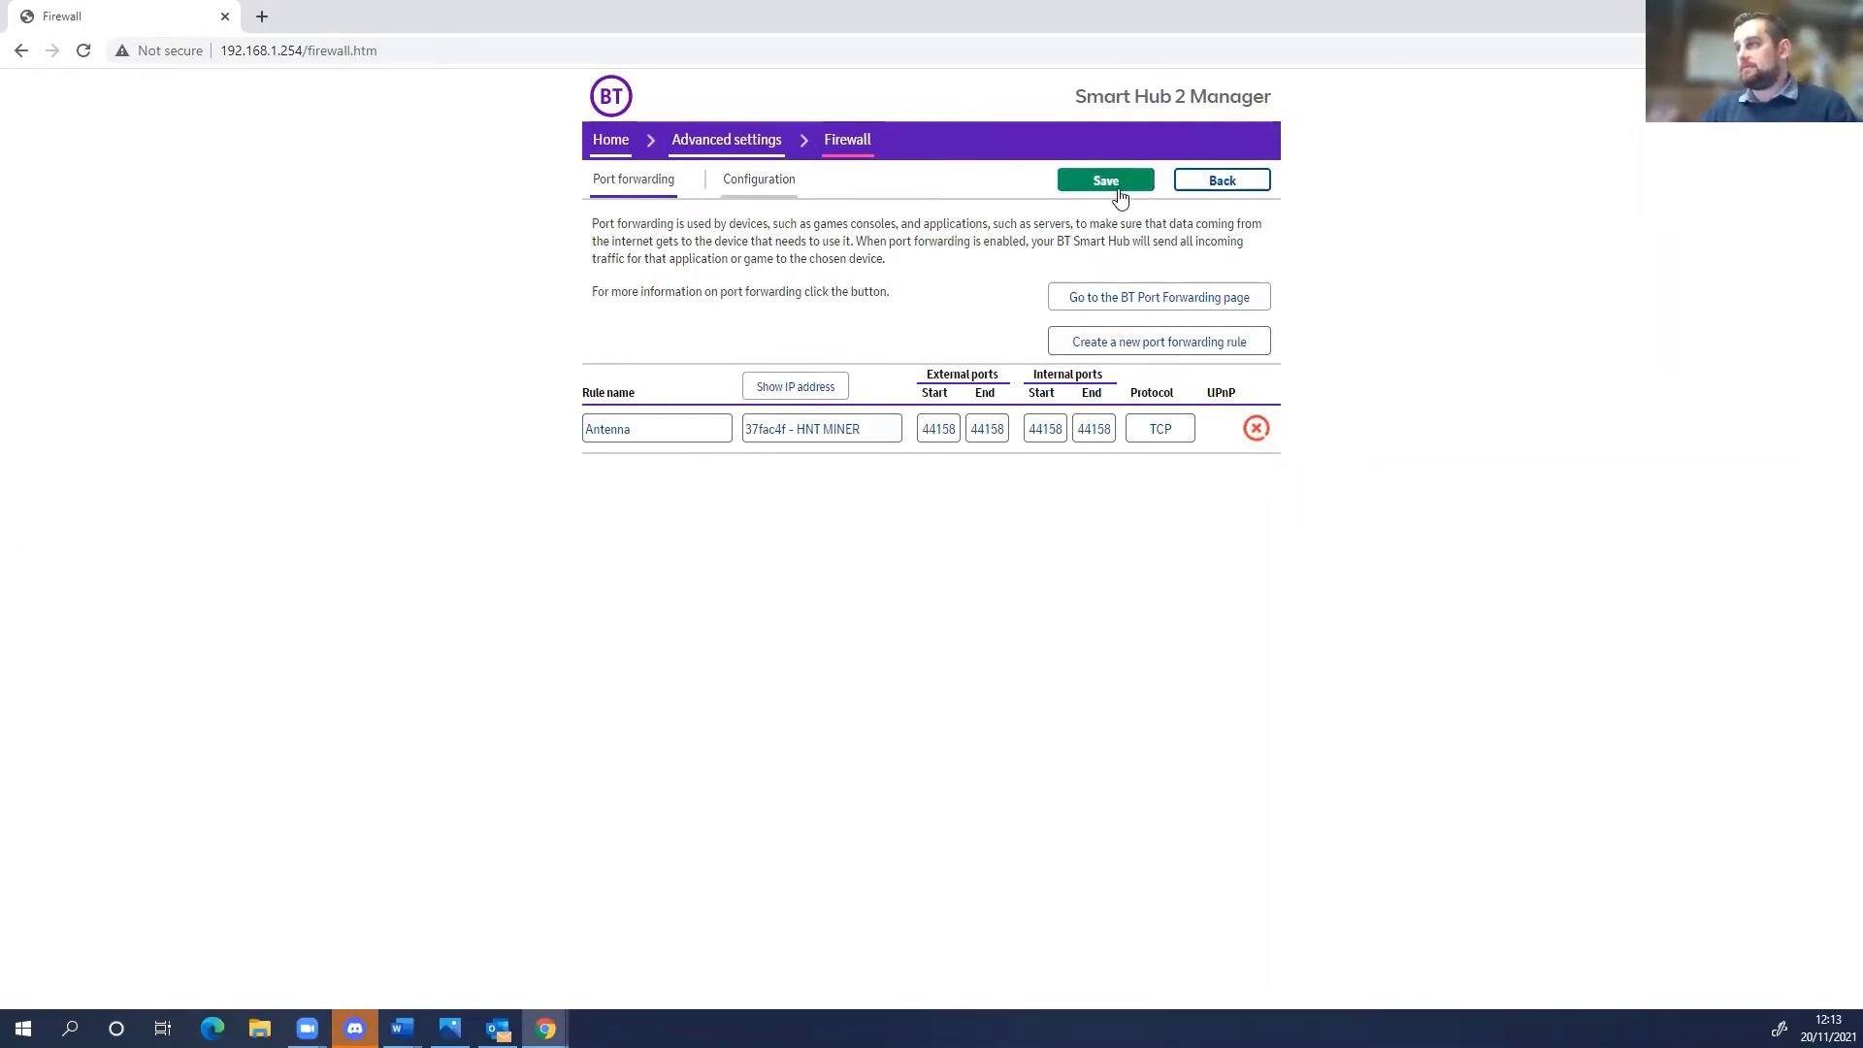
Review the firewall mode, UPnP and DMZ settings in the firewall configuration
{"action": "left_click", "coordinate": [759, 180]}
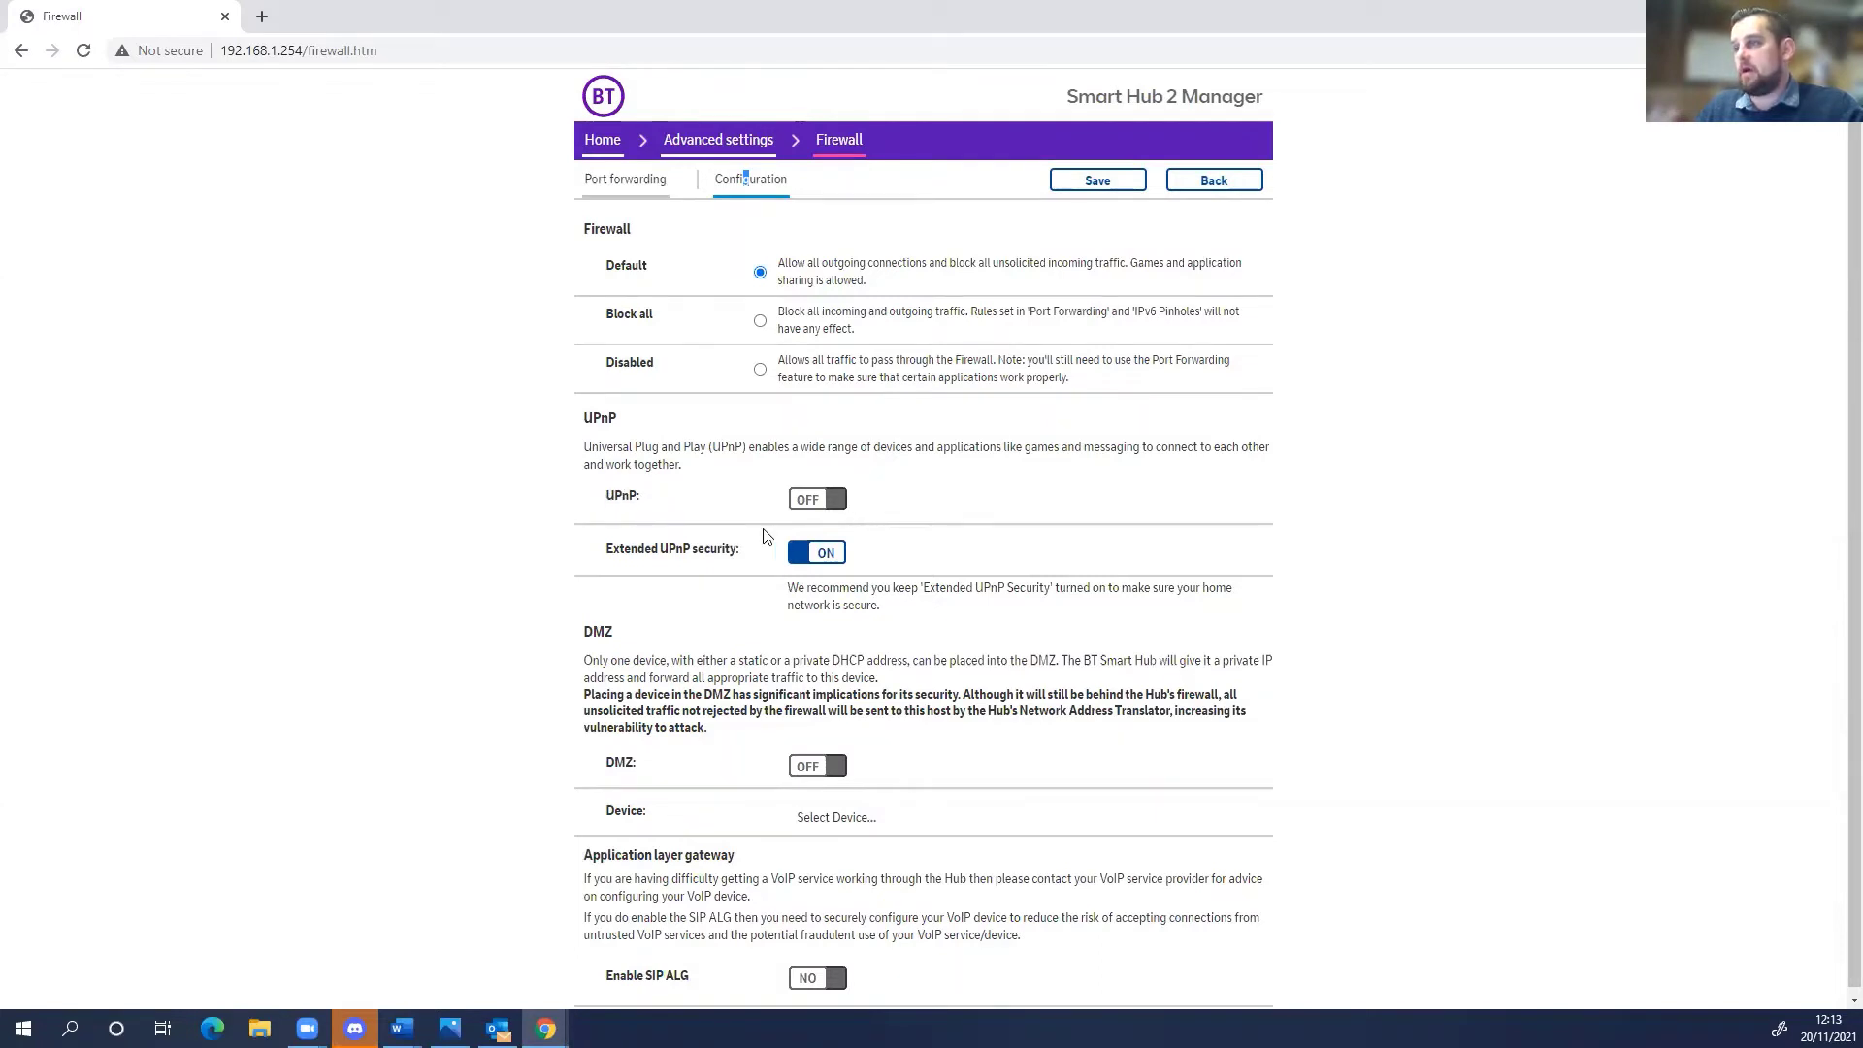
{"action": "scroll", "coordinate": [728, 590], "scroll_direction": "down", "scroll_amount": 1}
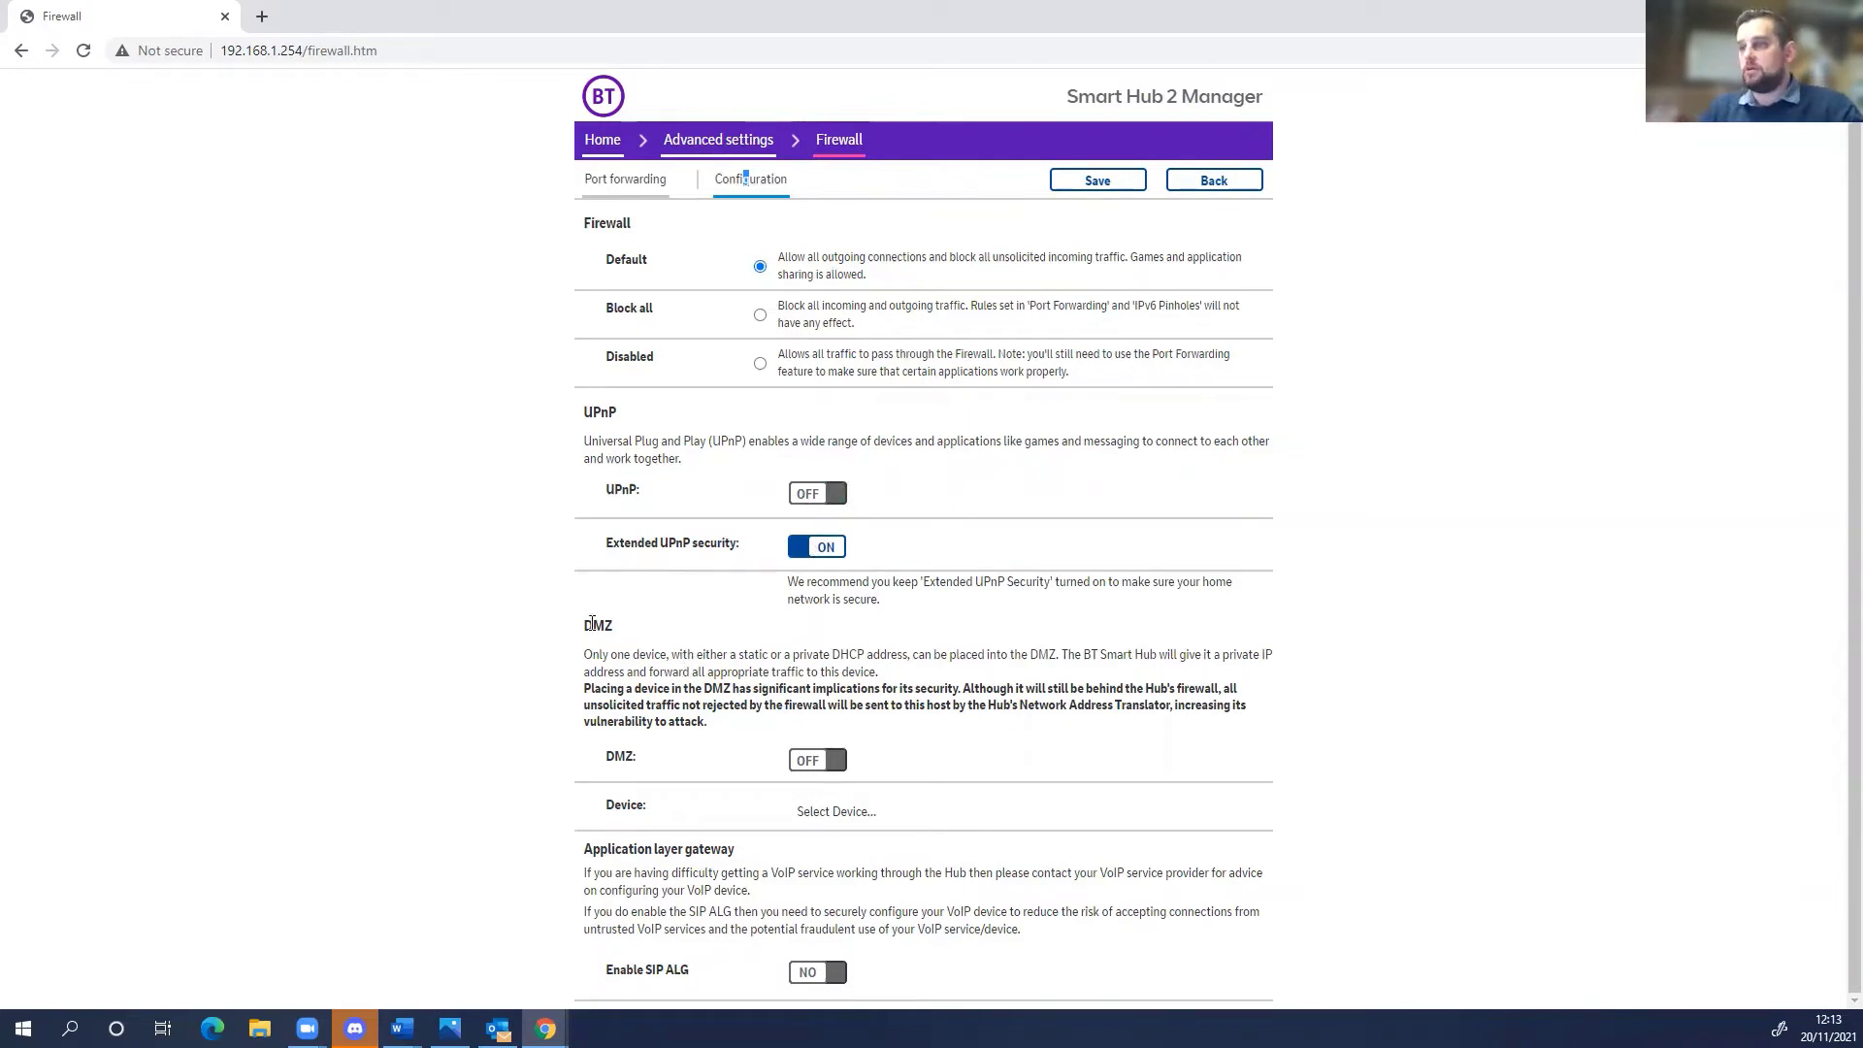
{"action": "key", "text": "Tab"}
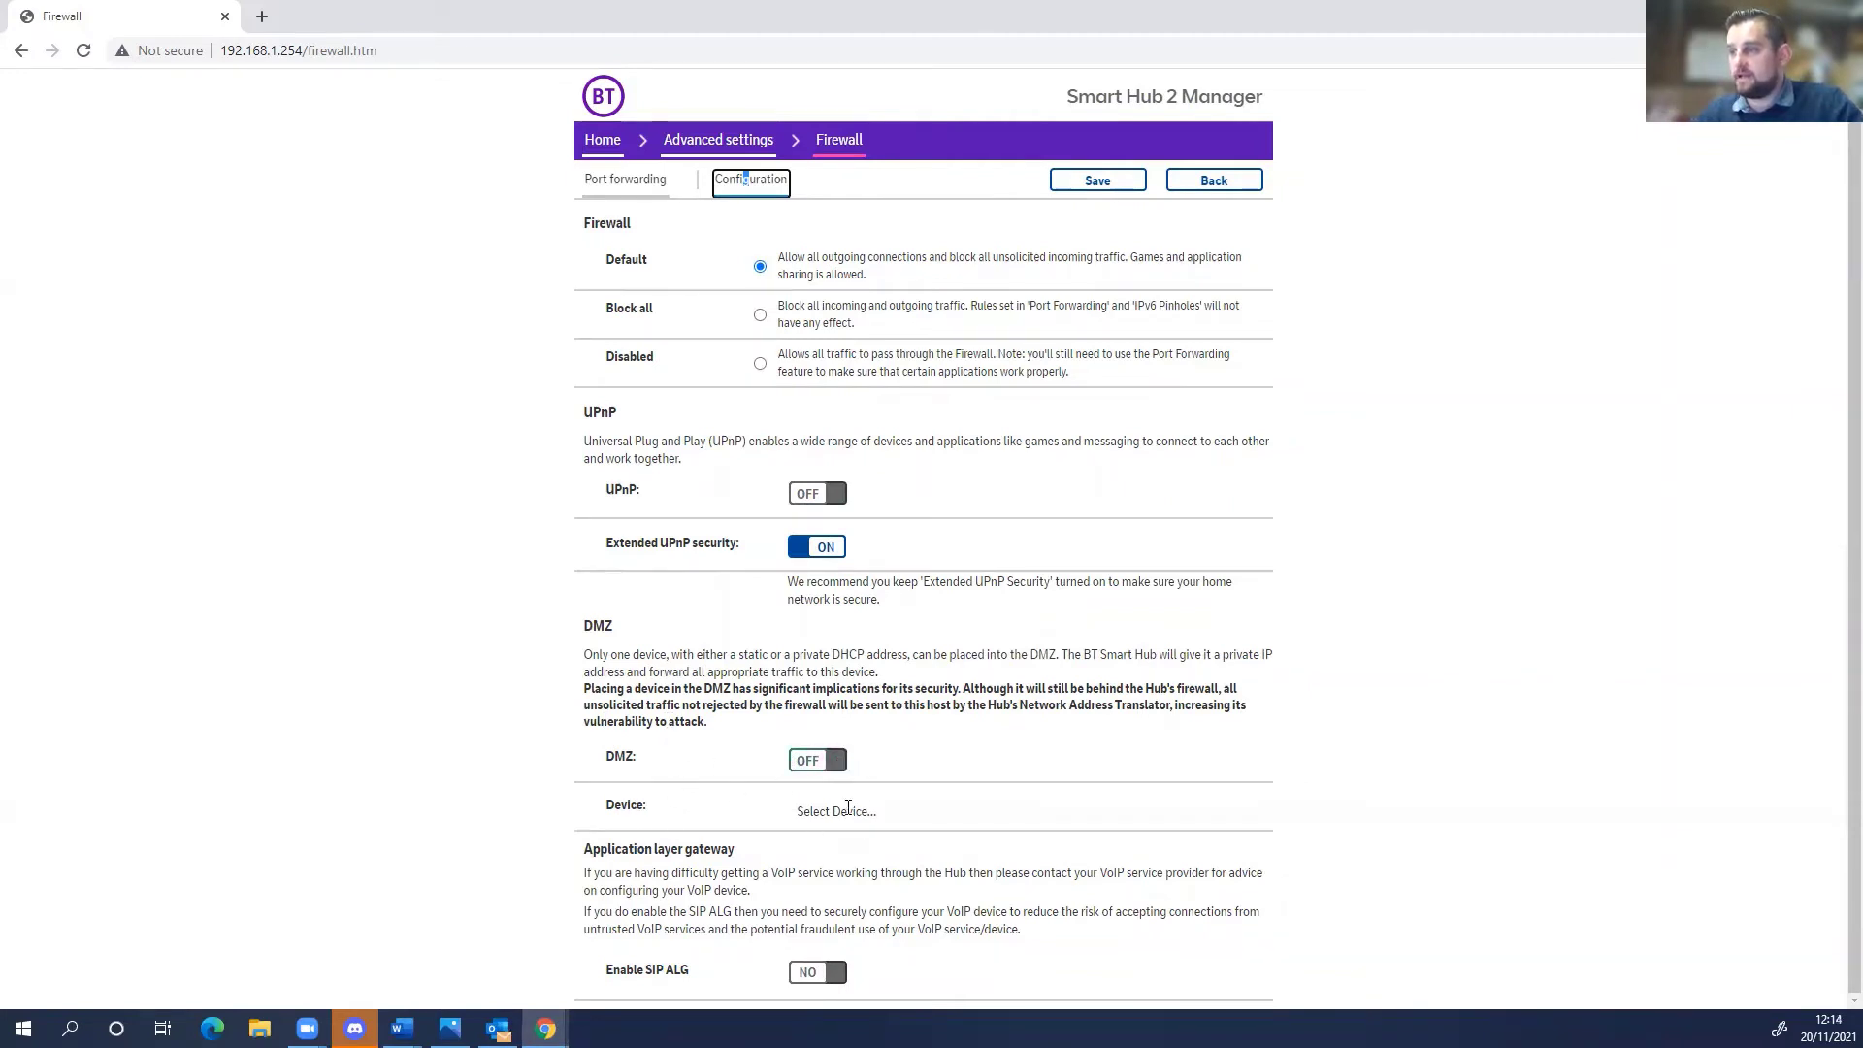
Open the details of the 37fac4f - HNT MINER device under My network in the advanced settings
{"action": "left_click", "coordinate": [718, 144]}
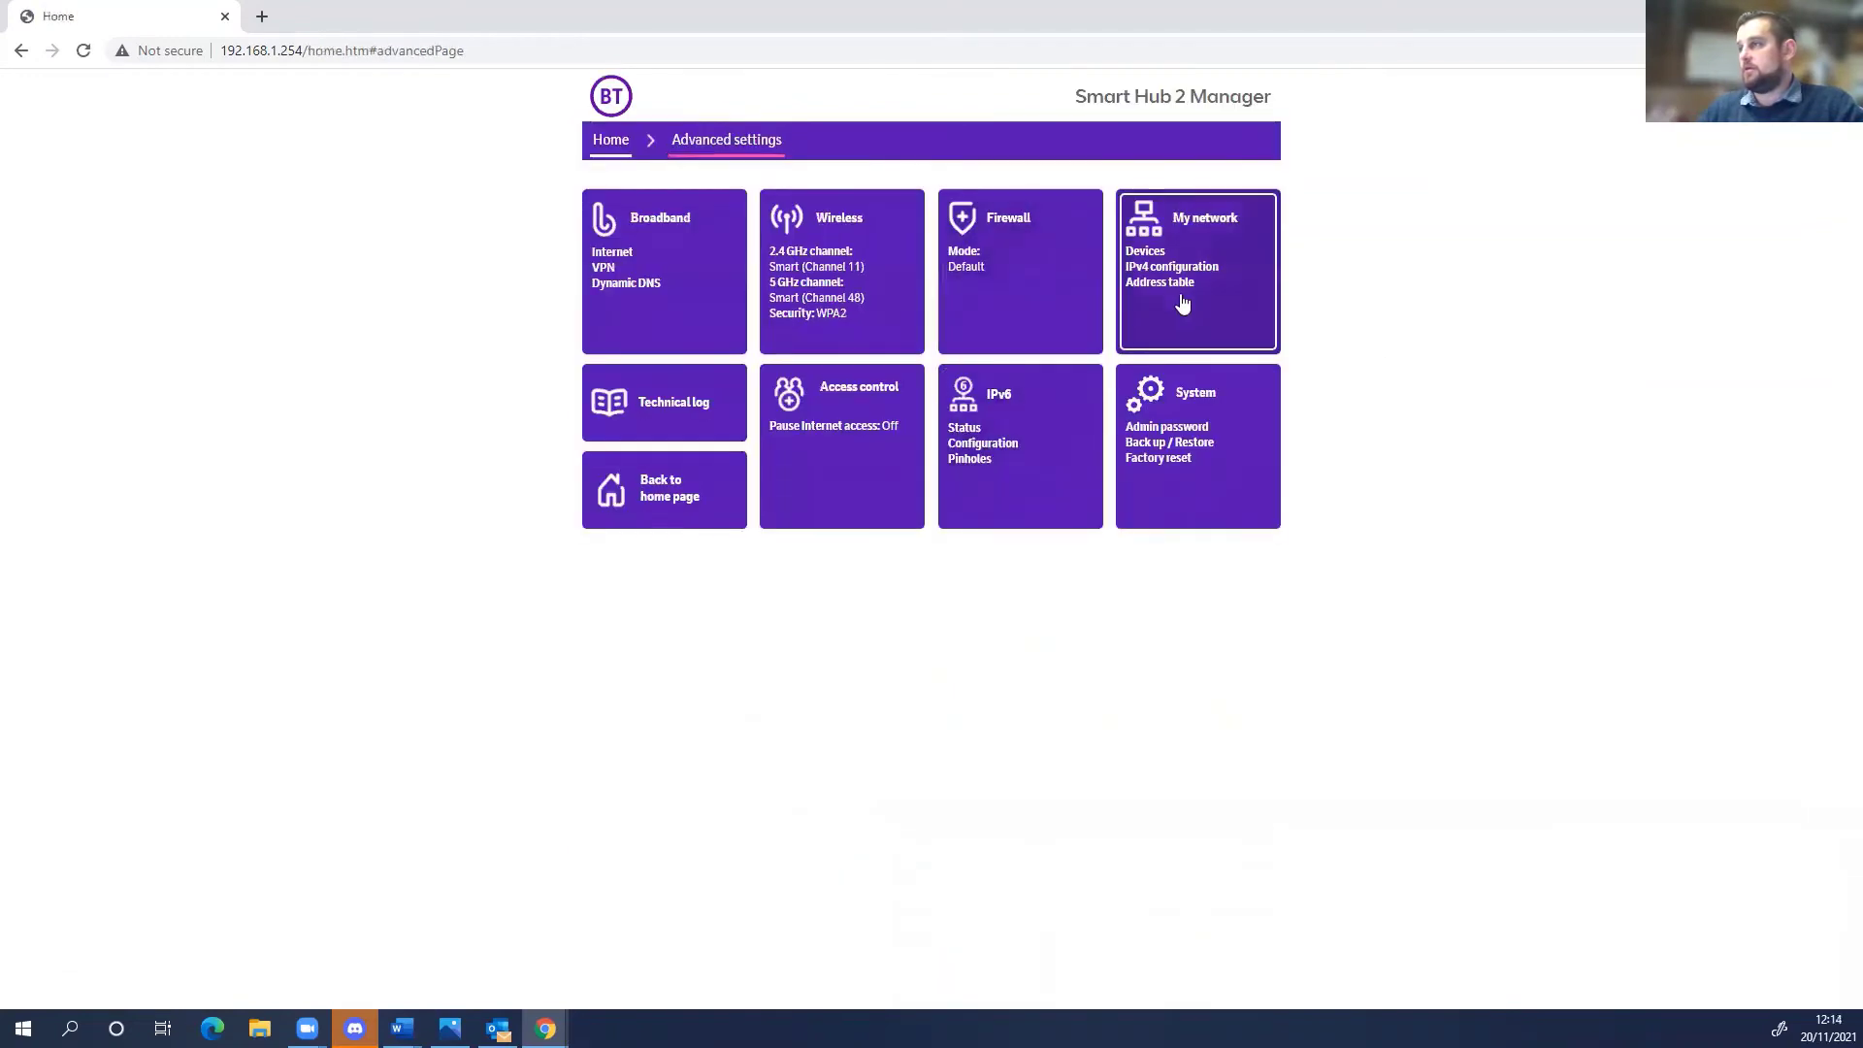
{"action": "left_click", "coordinate": [1184, 304]}
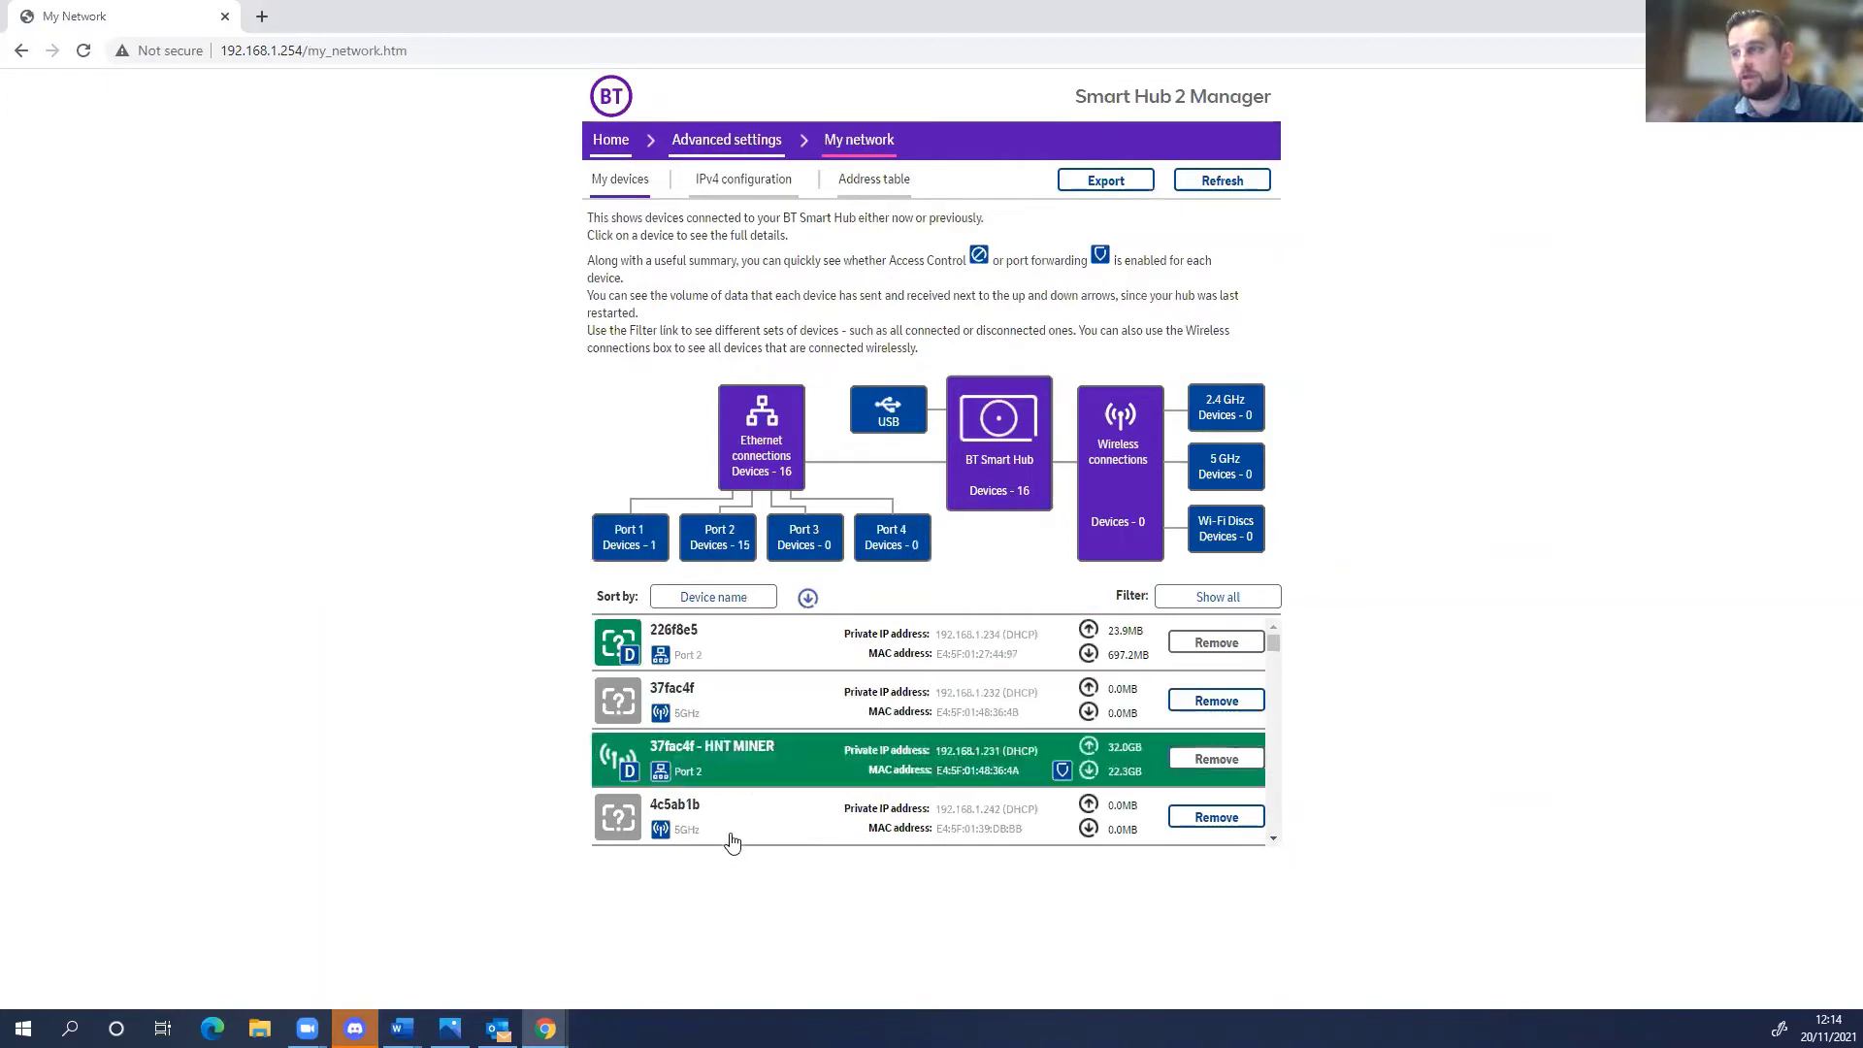
{"action": "left_click", "coordinate": [782, 767]}
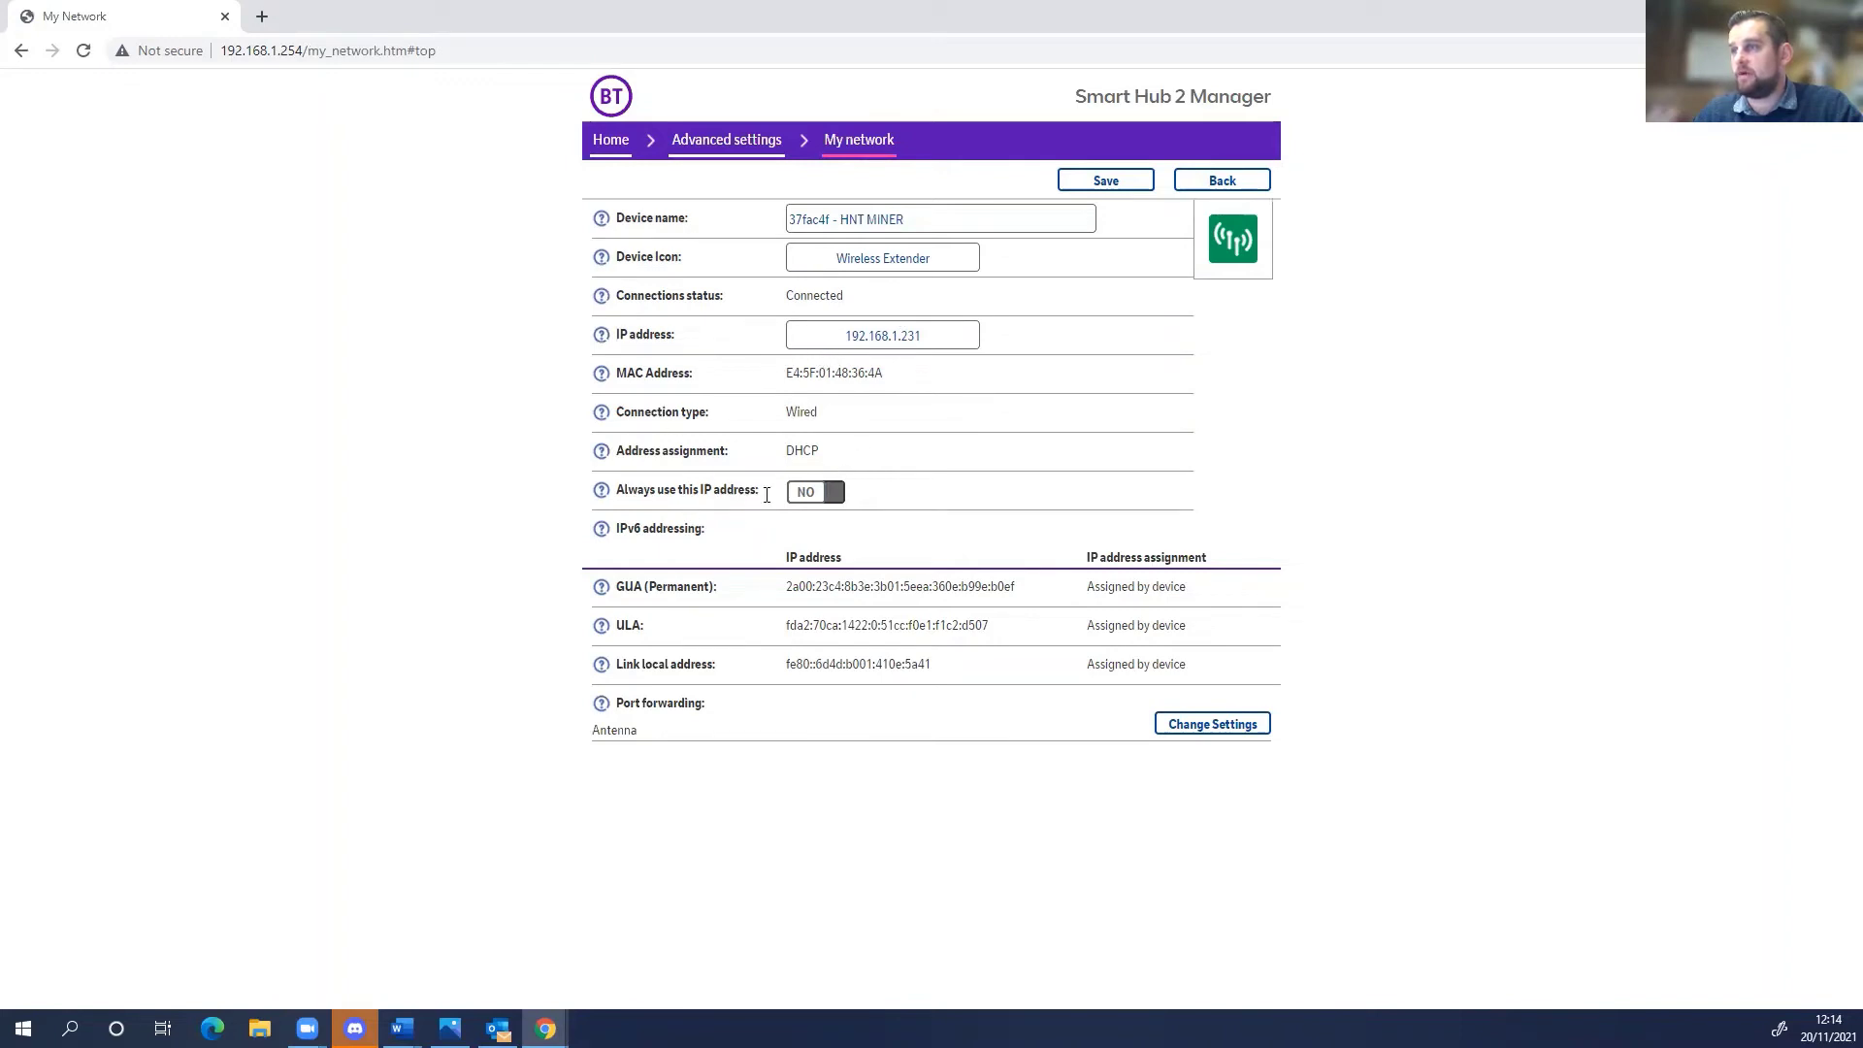
Set the HNT MINER device to always use its current IP address, save the settings and return to the hub's home page
{"action": "left_click", "coordinate": [807, 492]}
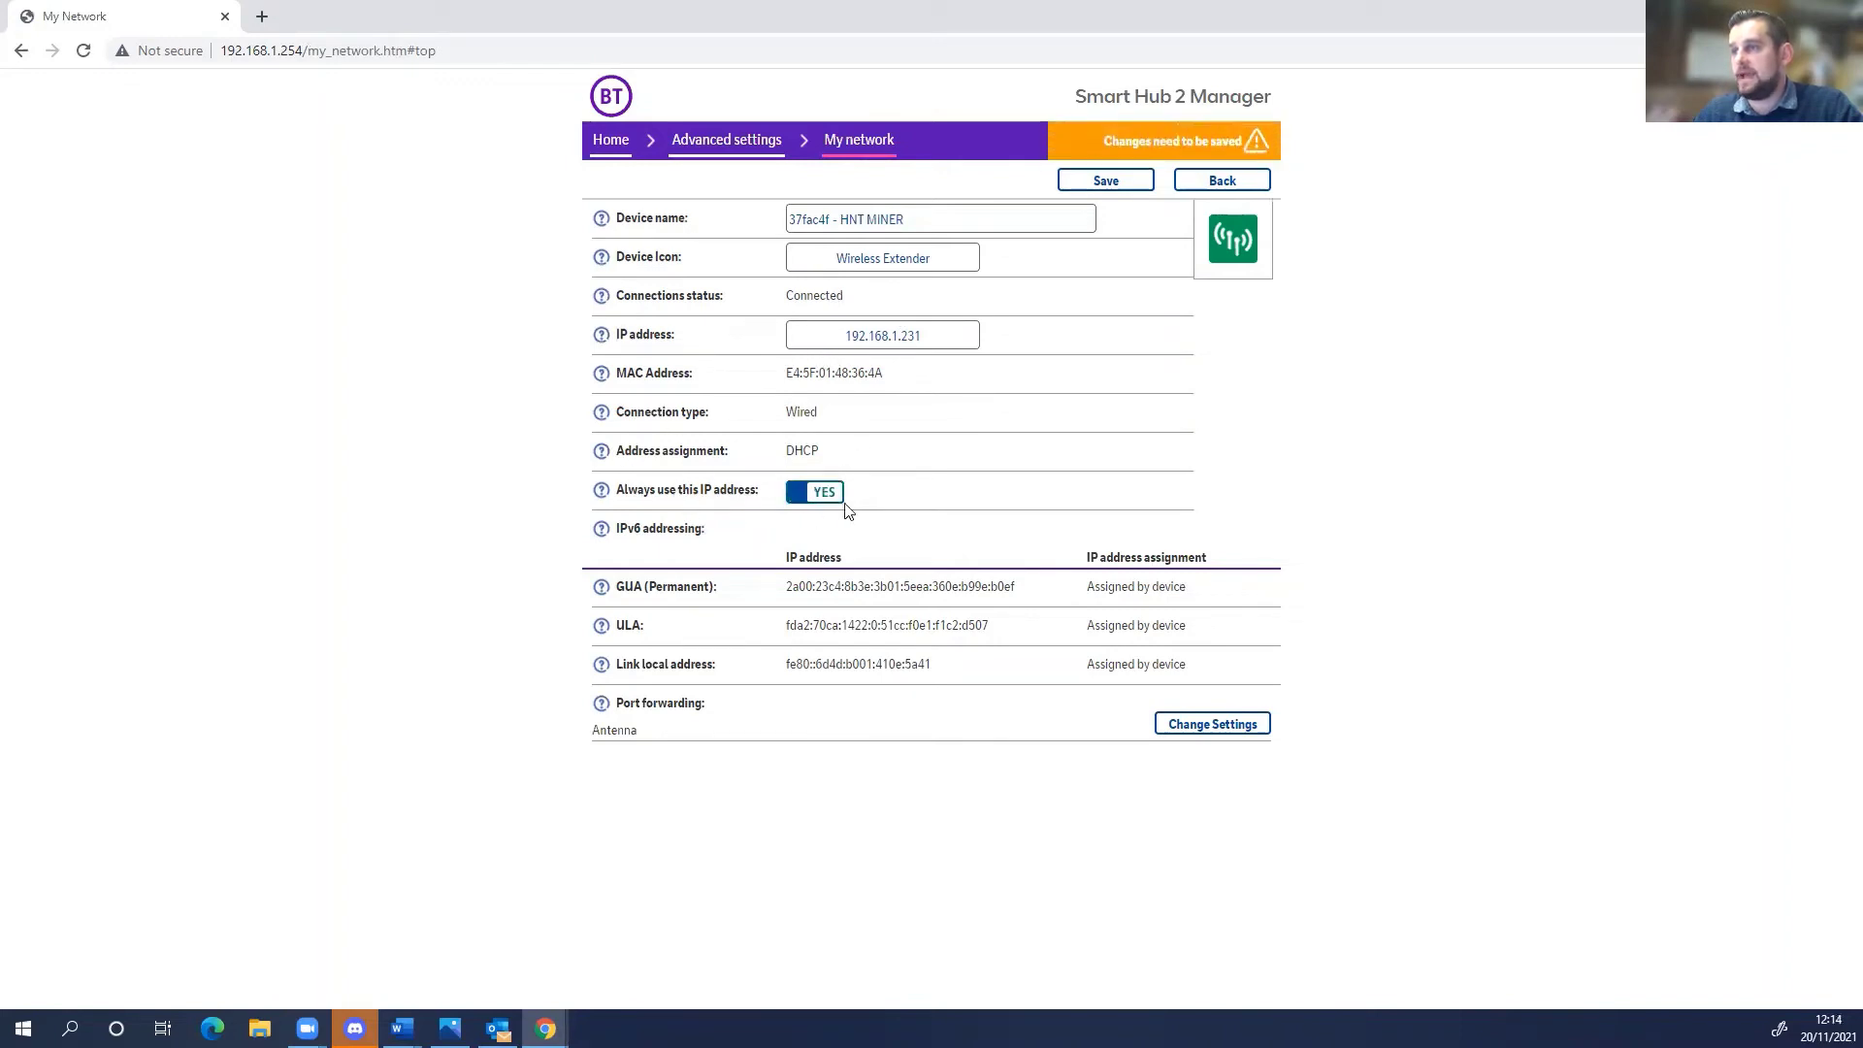
{"action": "left_click", "coordinate": [1106, 180]}
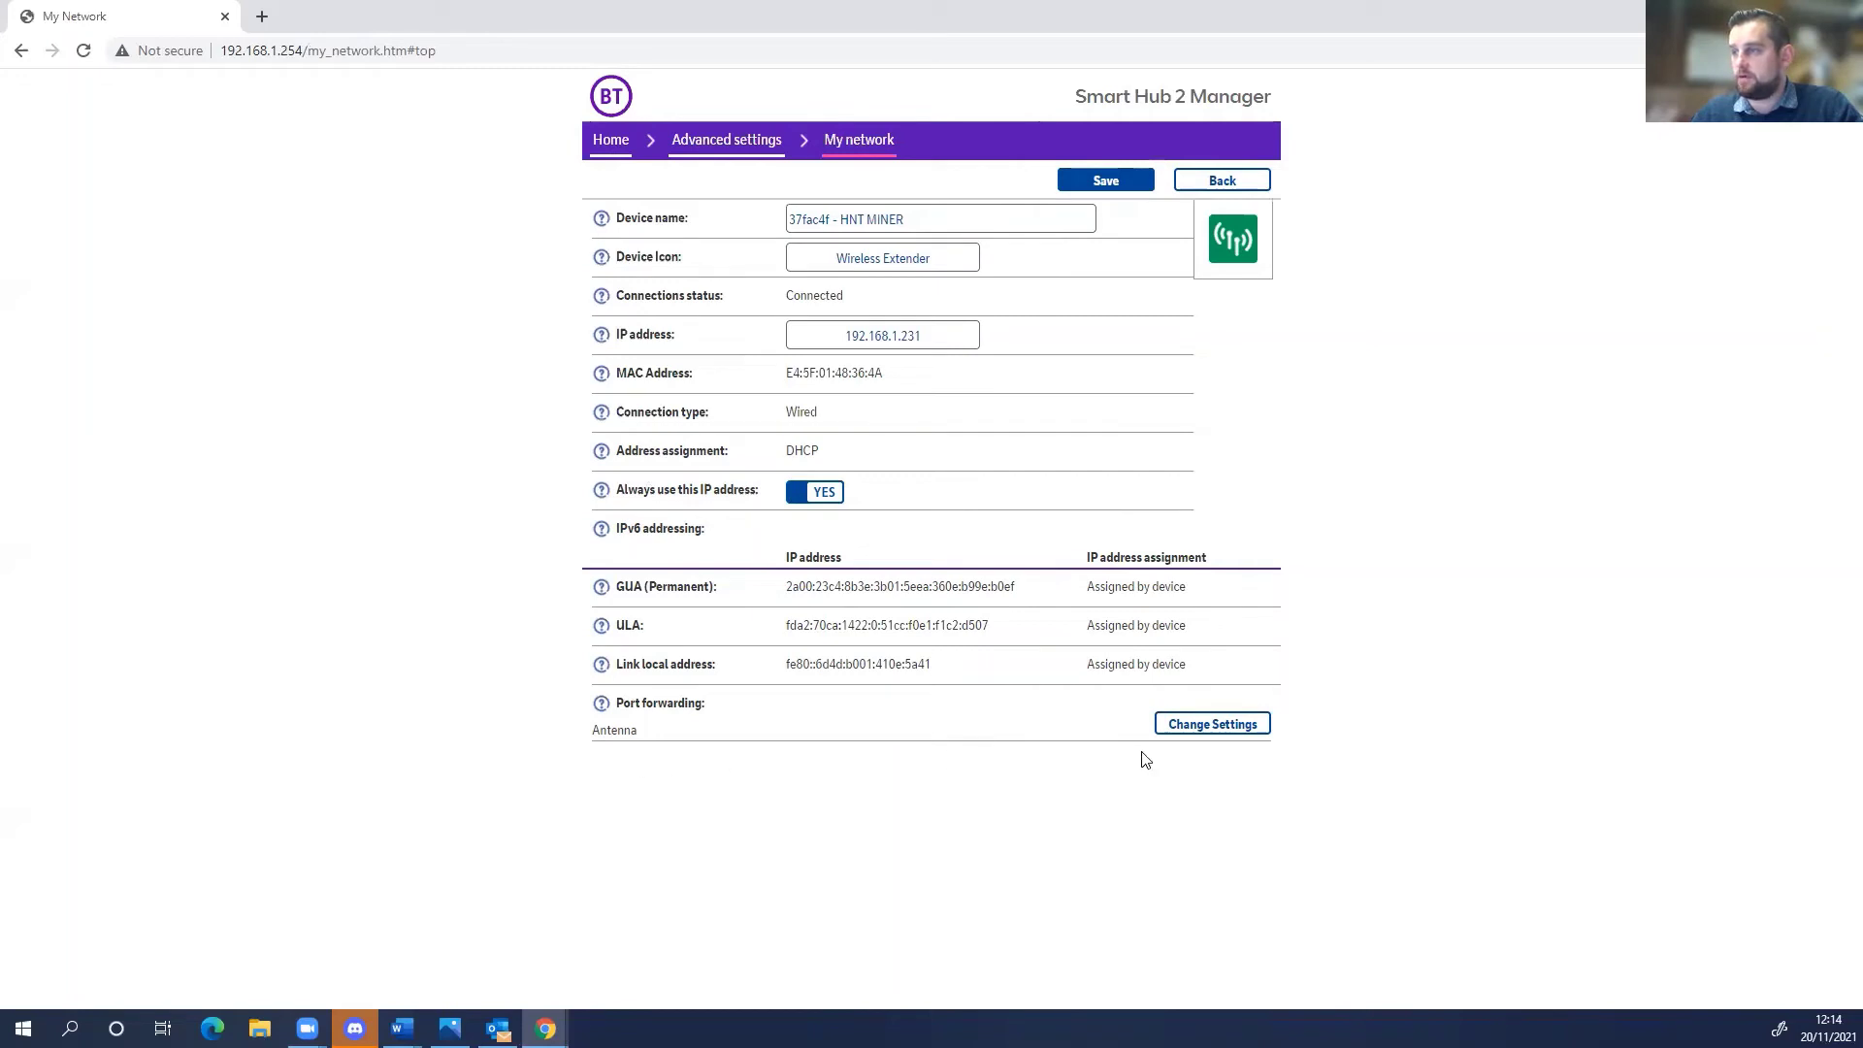
{"action": "left_click", "coordinate": [589, 730]}
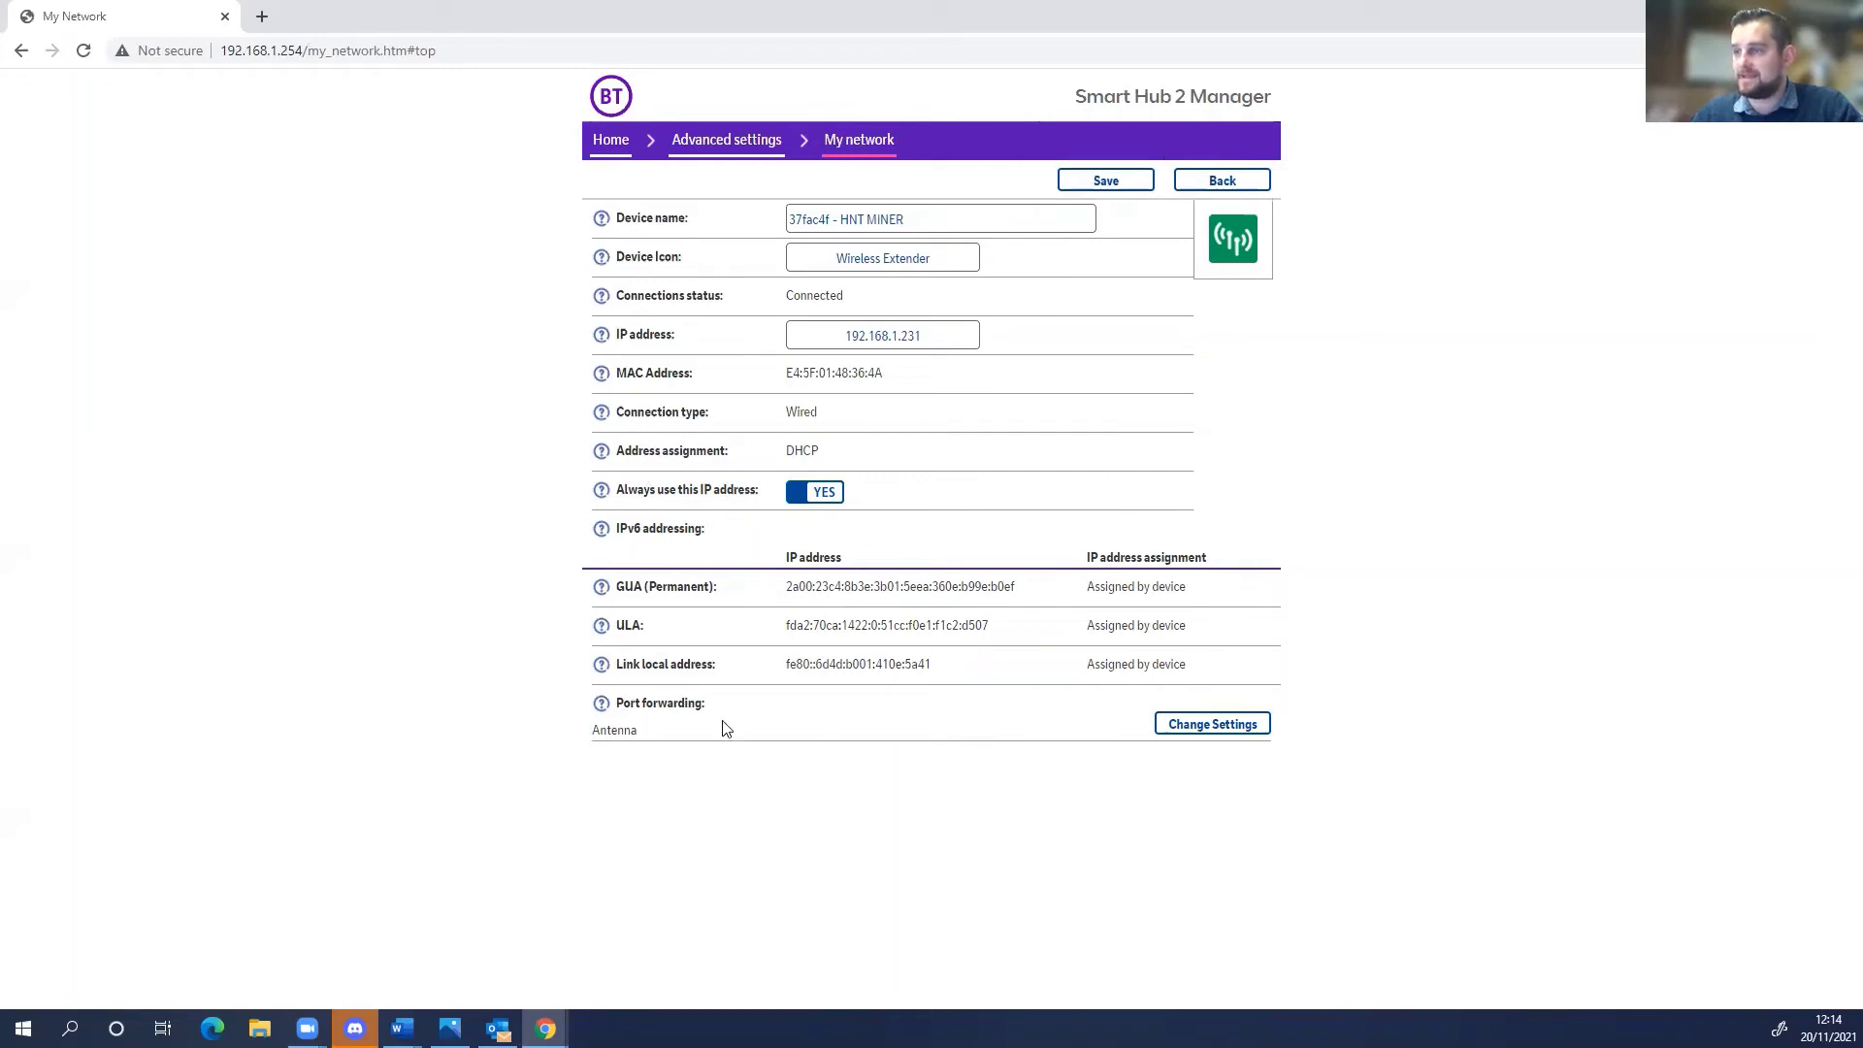
{"action": "left_click_drag", "start_coordinate": [587, 733], "coordinate": [781, 722]}
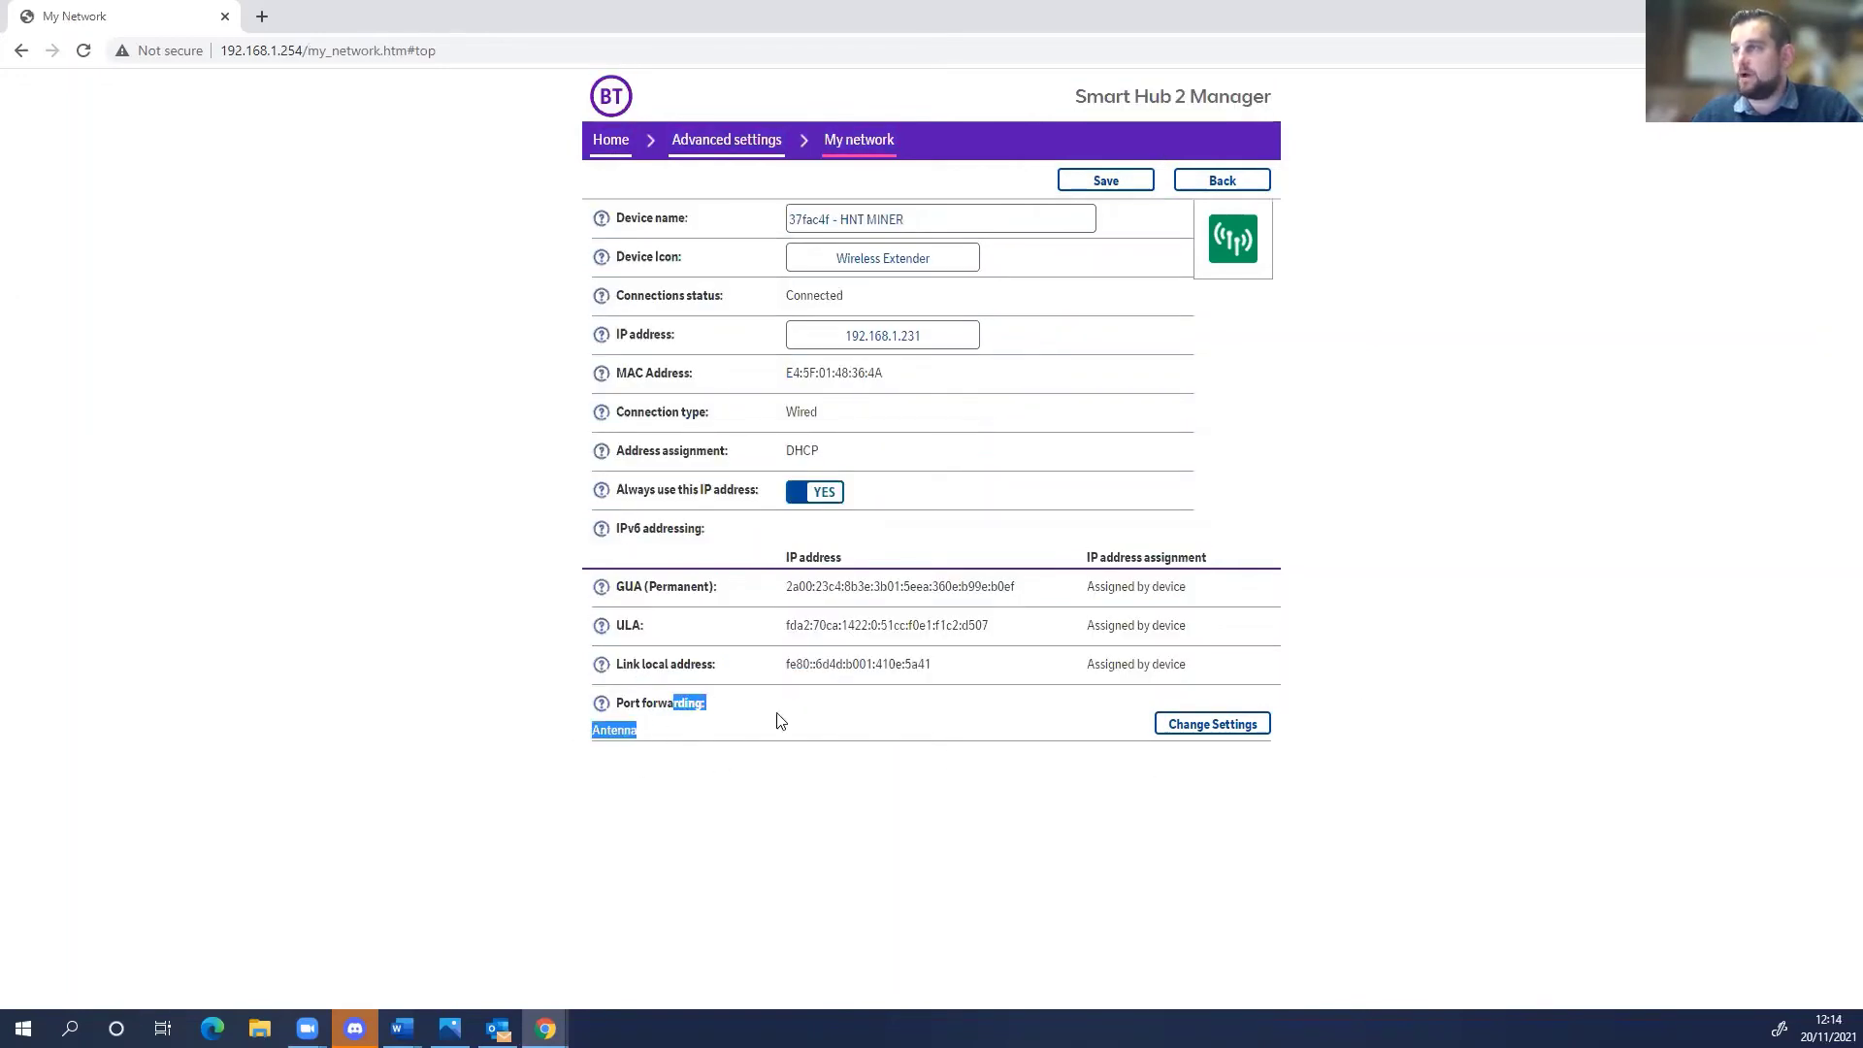
{"action": "left_click", "coordinate": [1104, 188]}
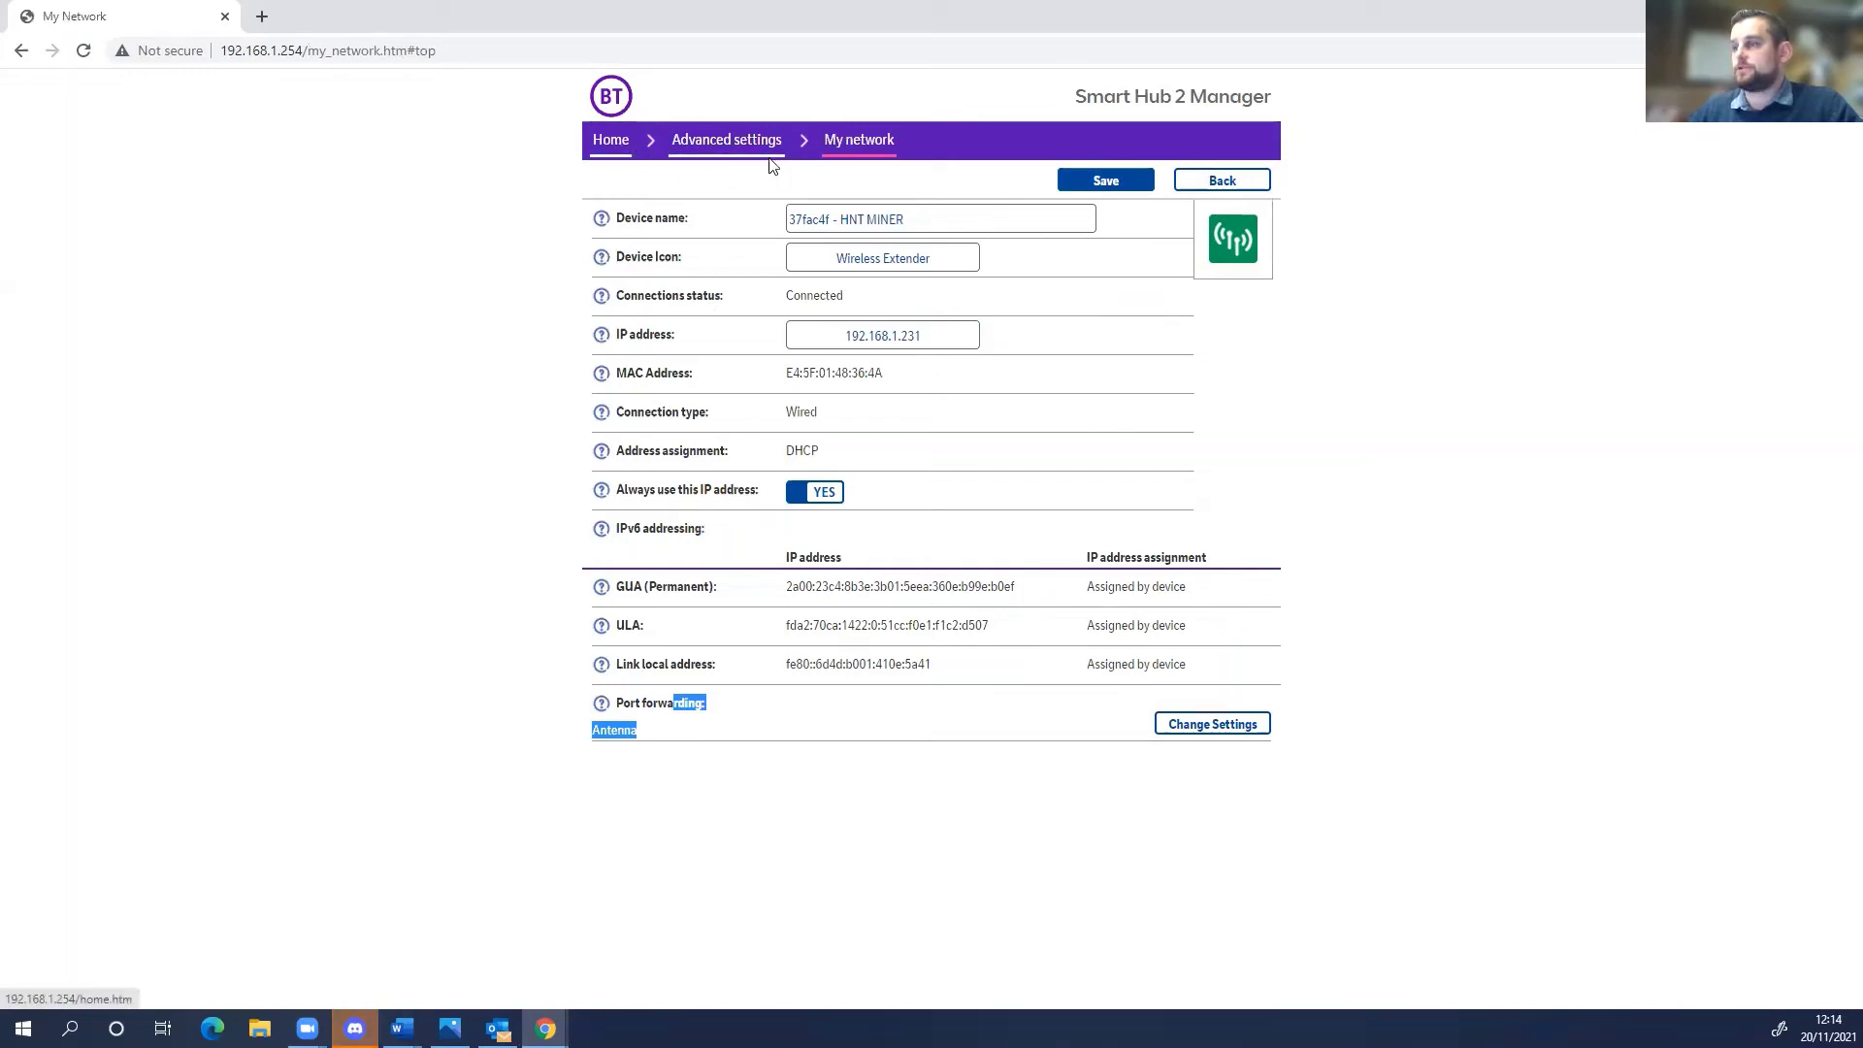
{"action": "left_click", "coordinate": [610, 140]}
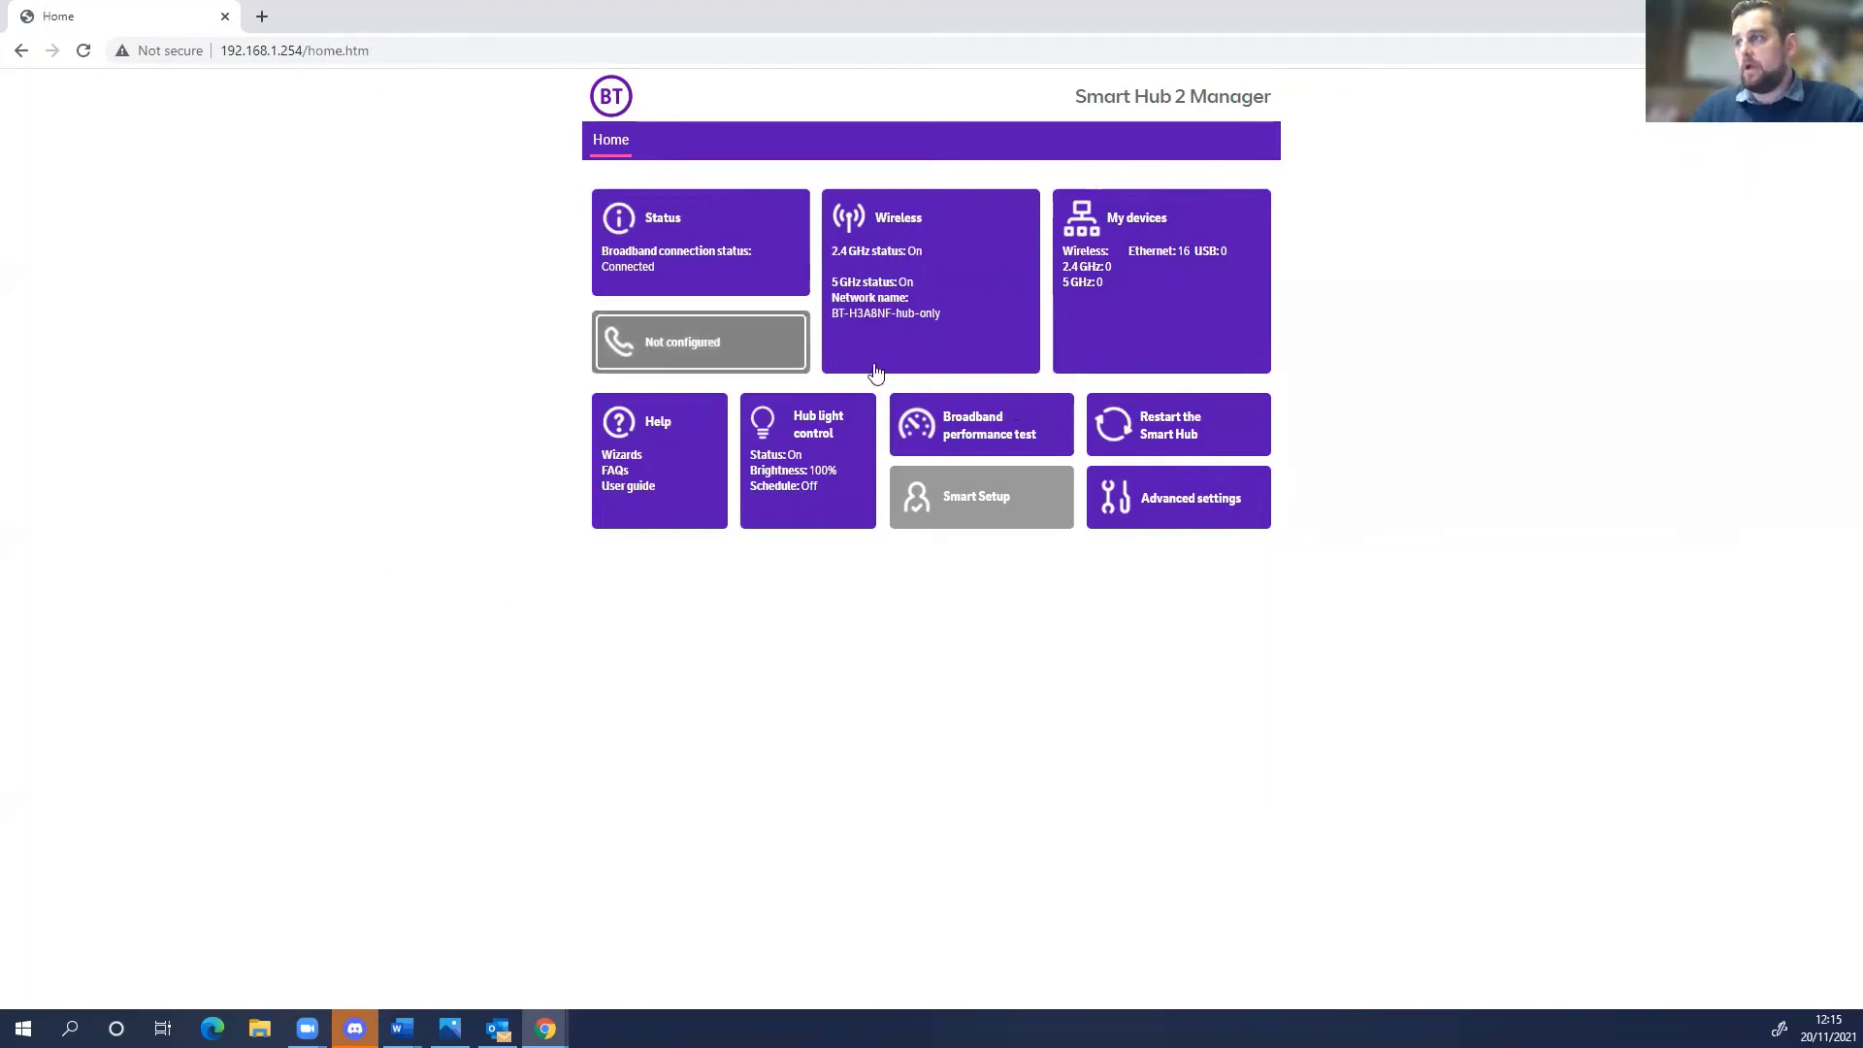
Go to the SenseCAP Hotspot Dashboard sign-in page and fill in the account's e-mail address
{"action": "left_click", "coordinate": [437, 53]}
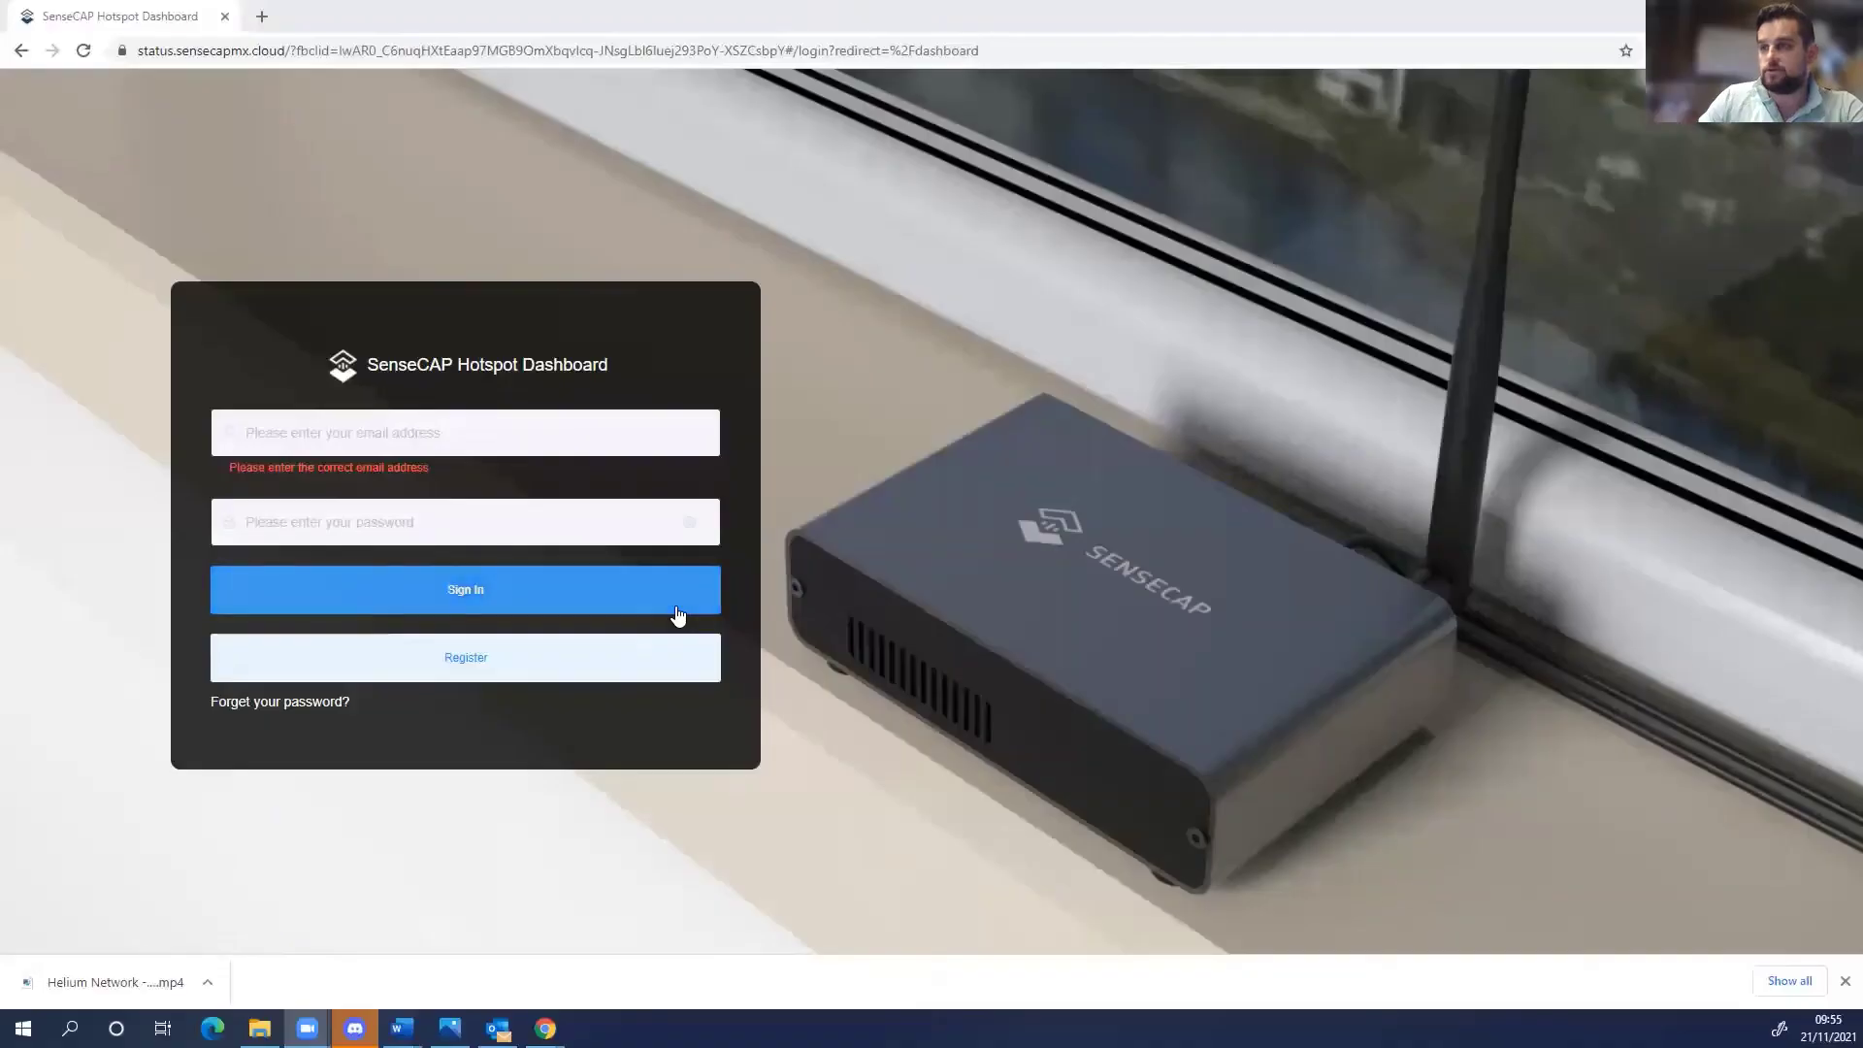
{"action": "left_click", "coordinate": [366, 432]}
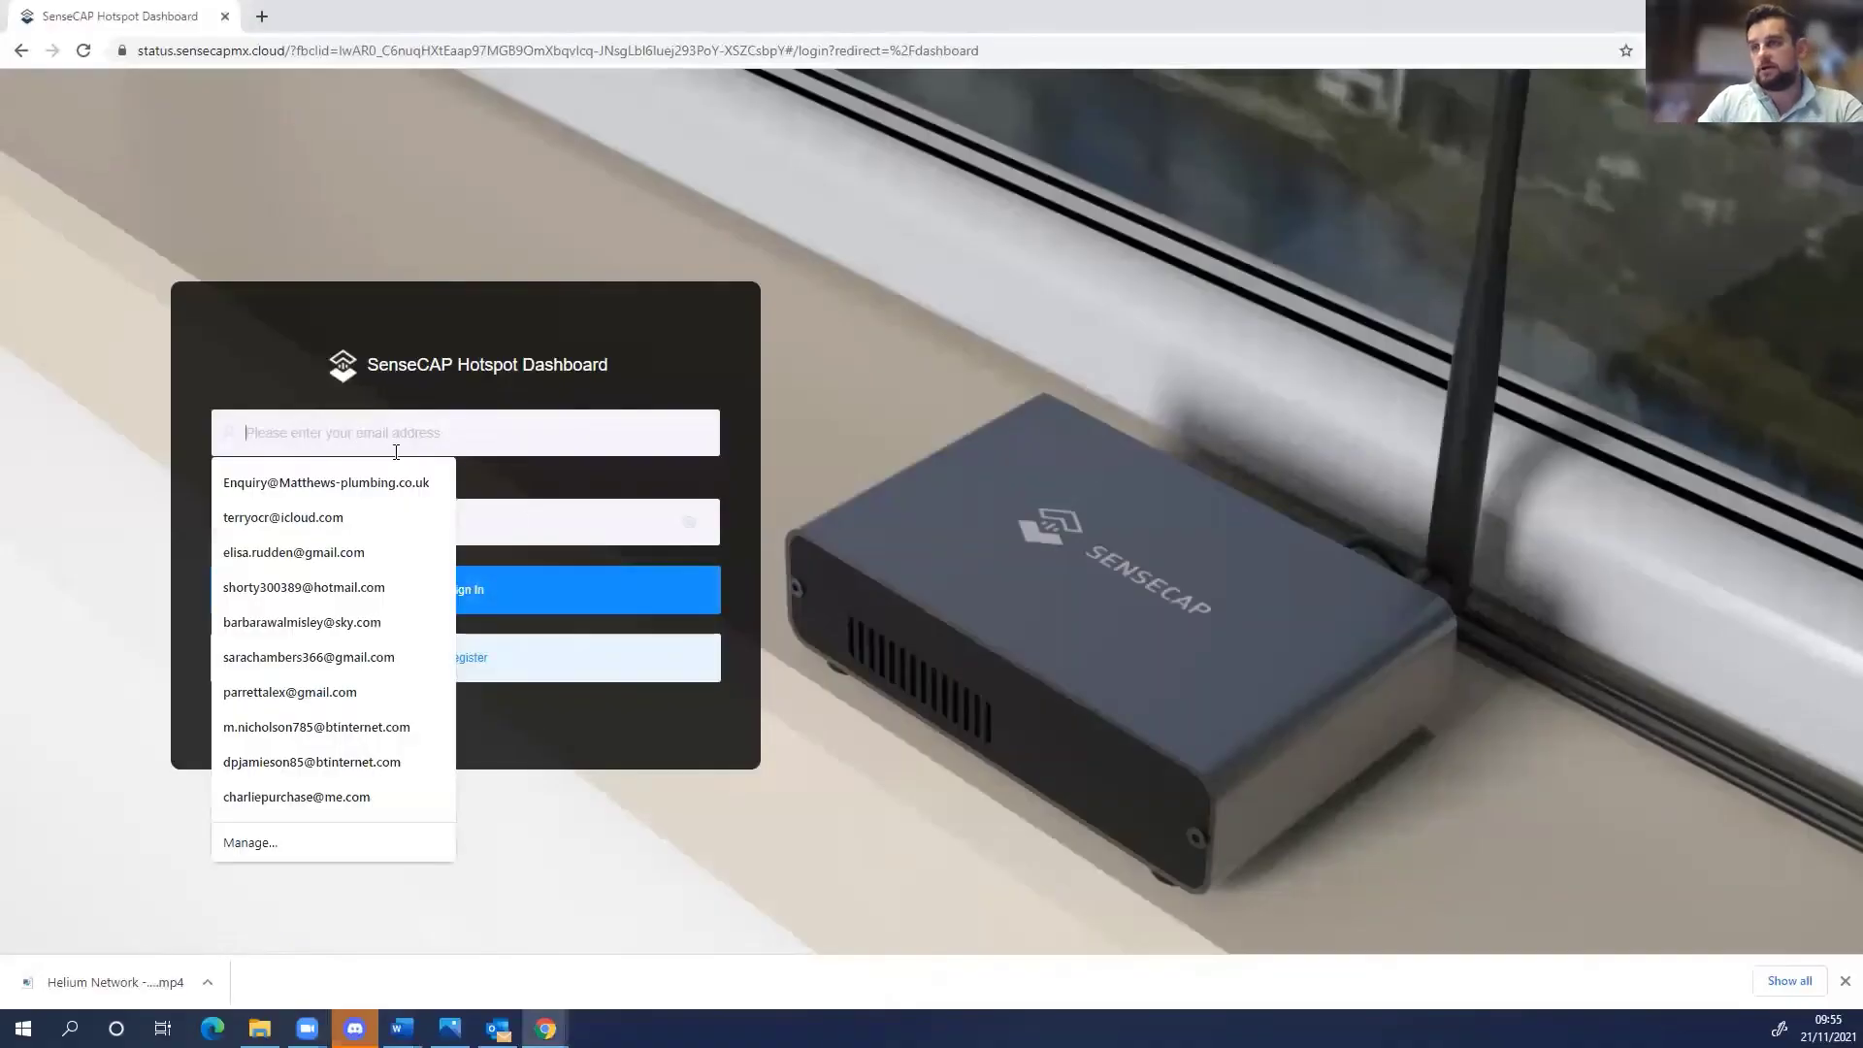
{"action": "left_click", "coordinate": [287, 517]}
{"action": "left_click", "coordinate": [366, 502]}
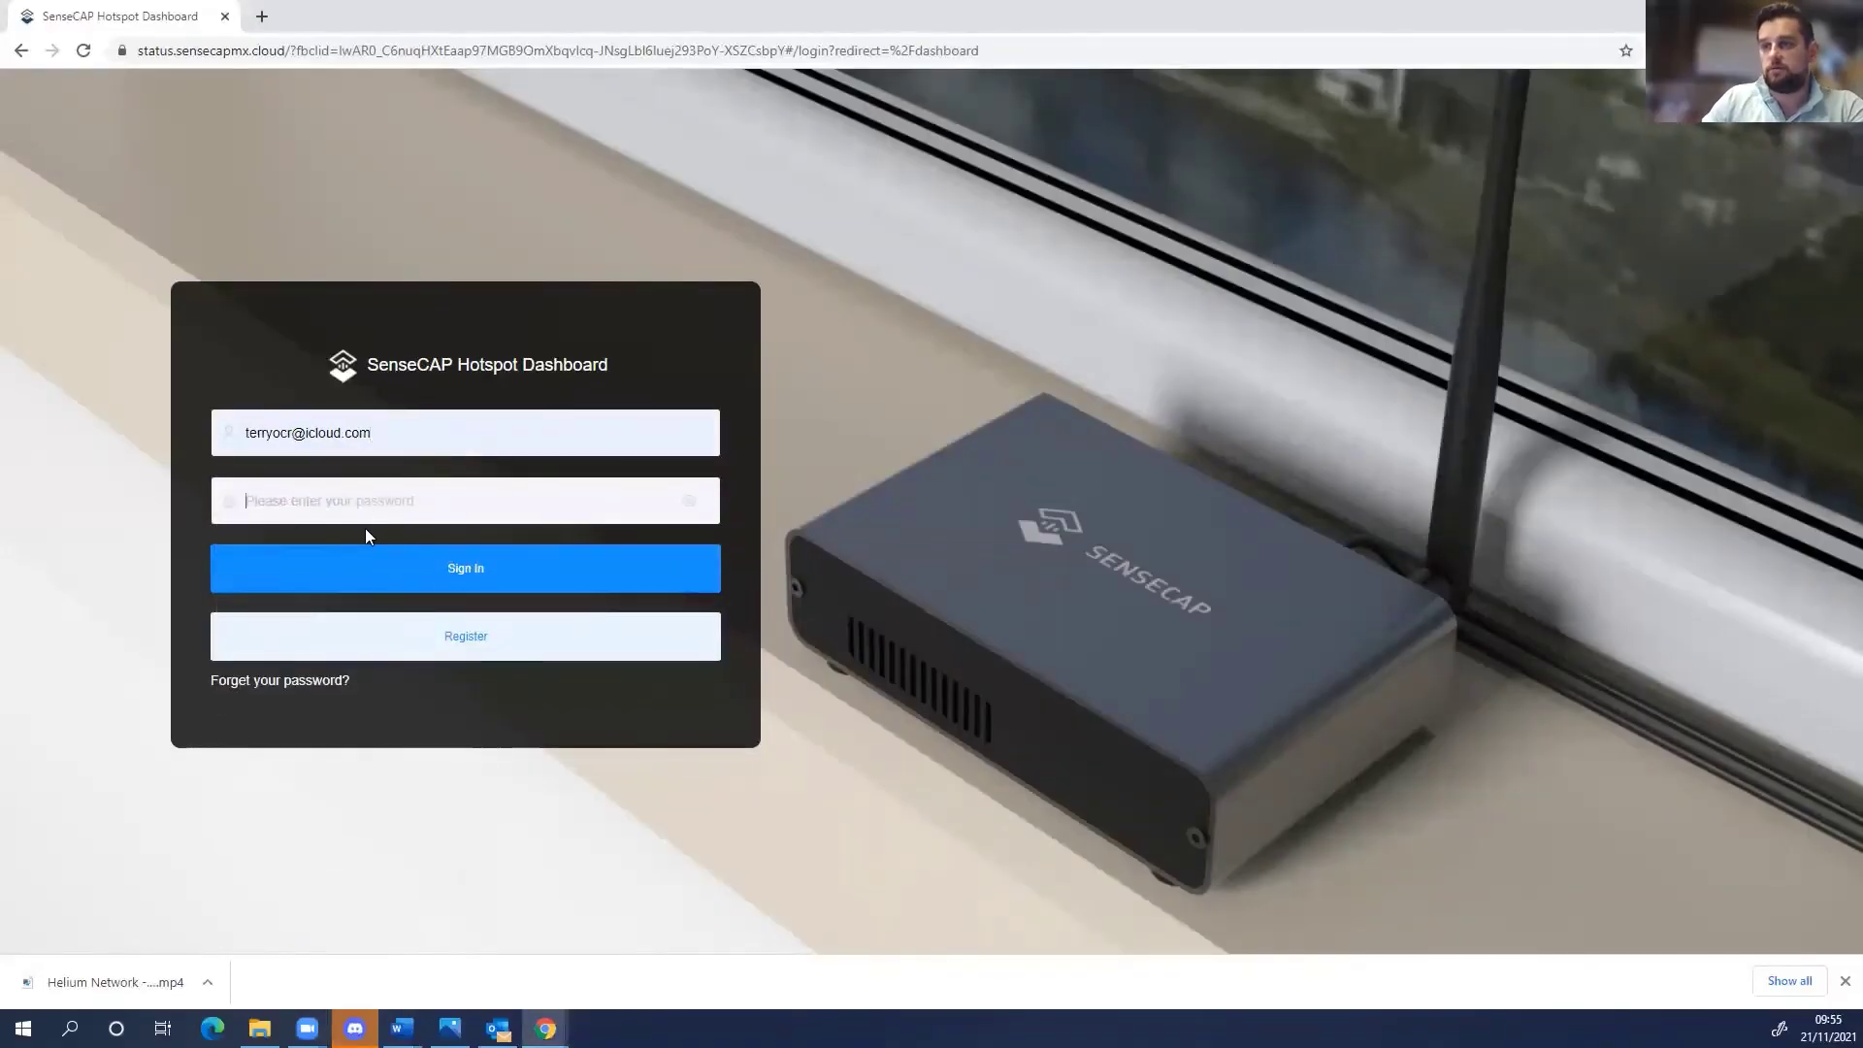
{"action": "type", "text": "*****"}
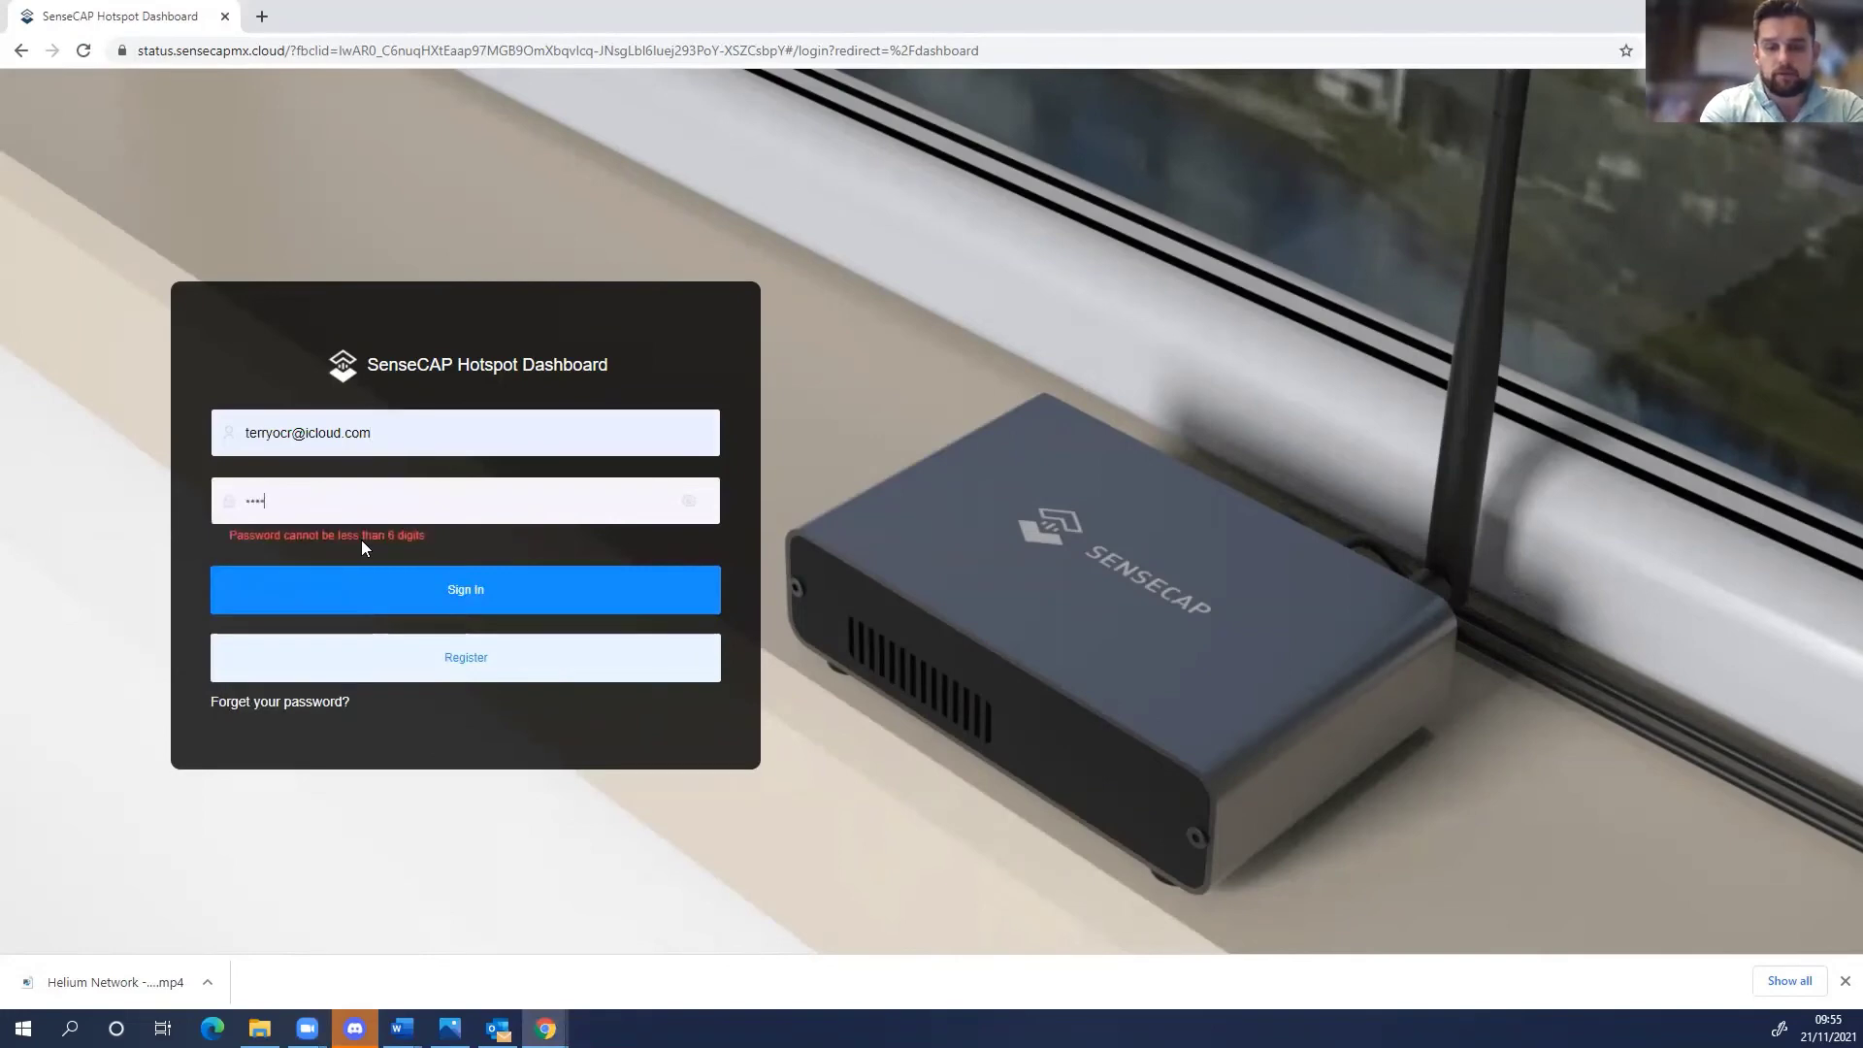
{"action": "key", "text": "BackSpace"}
{"action": "key", "text": "BackSpace"}
{"action": "key", "text": "BackSpace"}
{"action": "key", "text": "BackSpace"}
{"action": "key", "text": "BackSpace"}
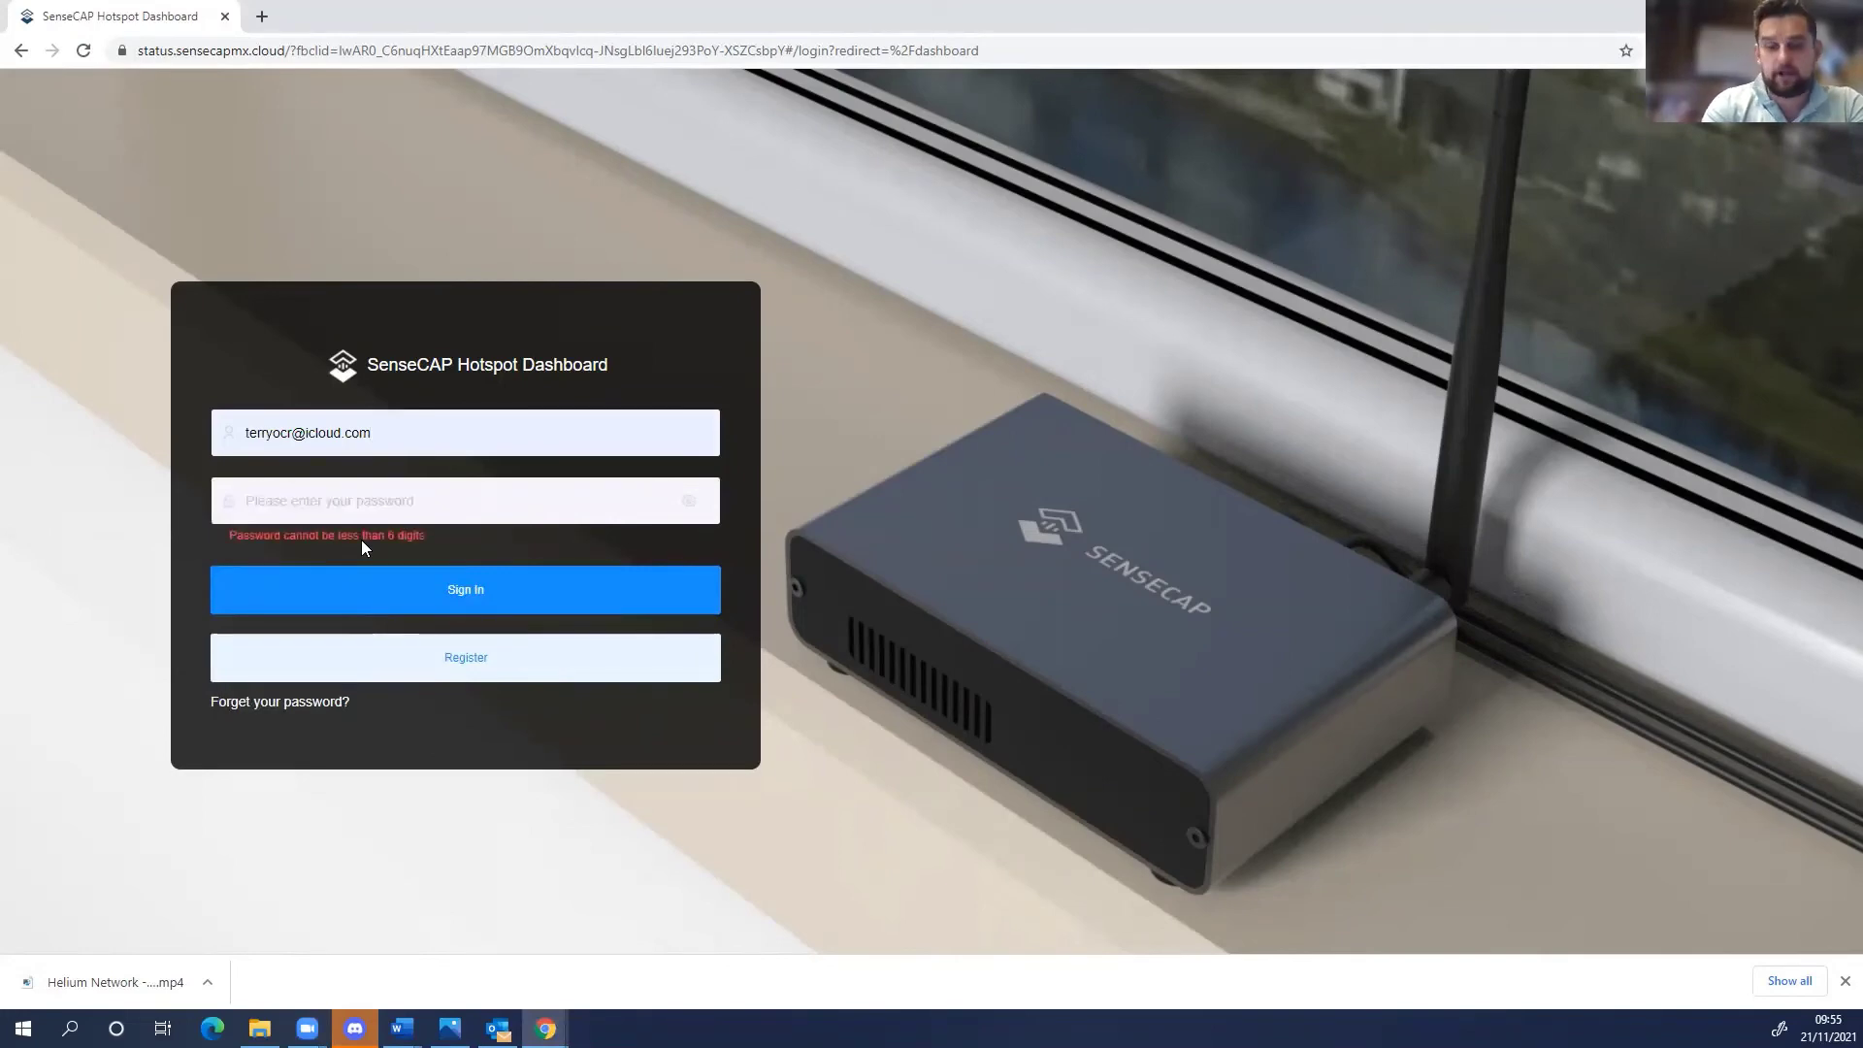
Enter the account password and sign in to the SenseCAP Hotspot Dashboard
{"action": "type", "text": "************"}
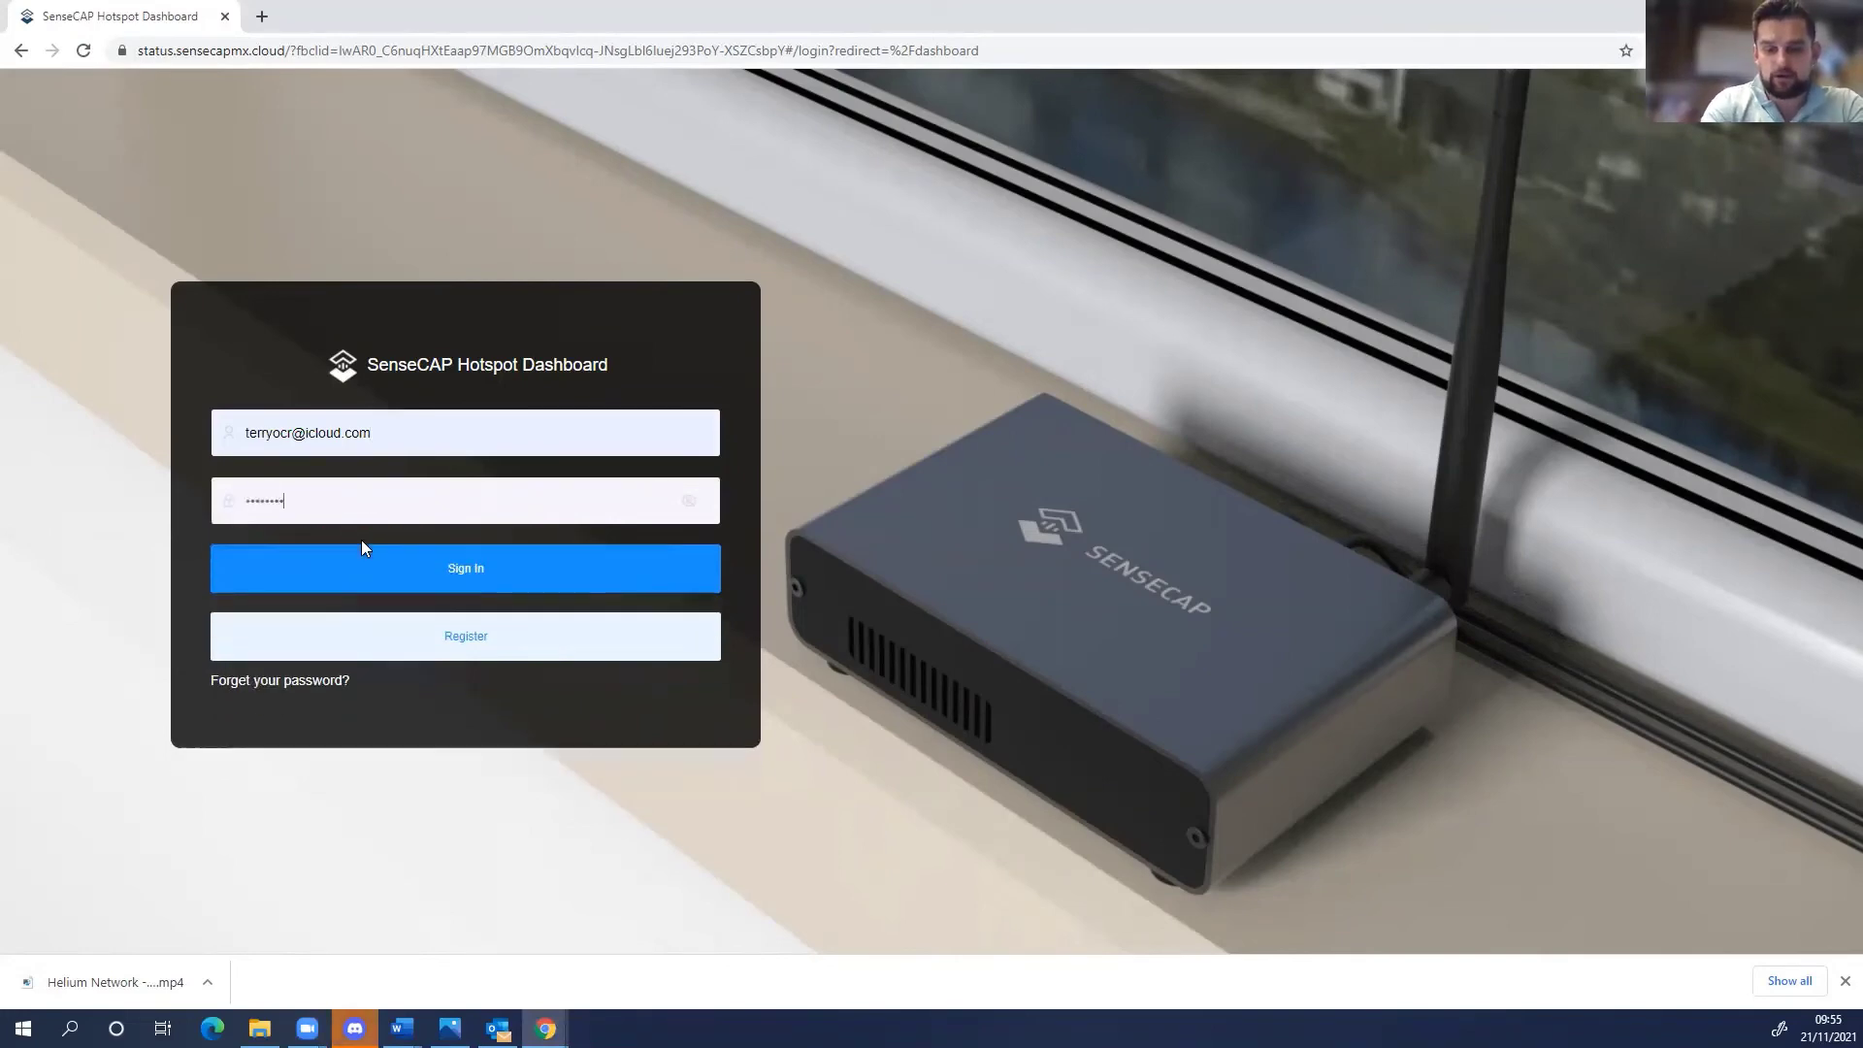
{"action": "left_click", "coordinate": [440, 579]}
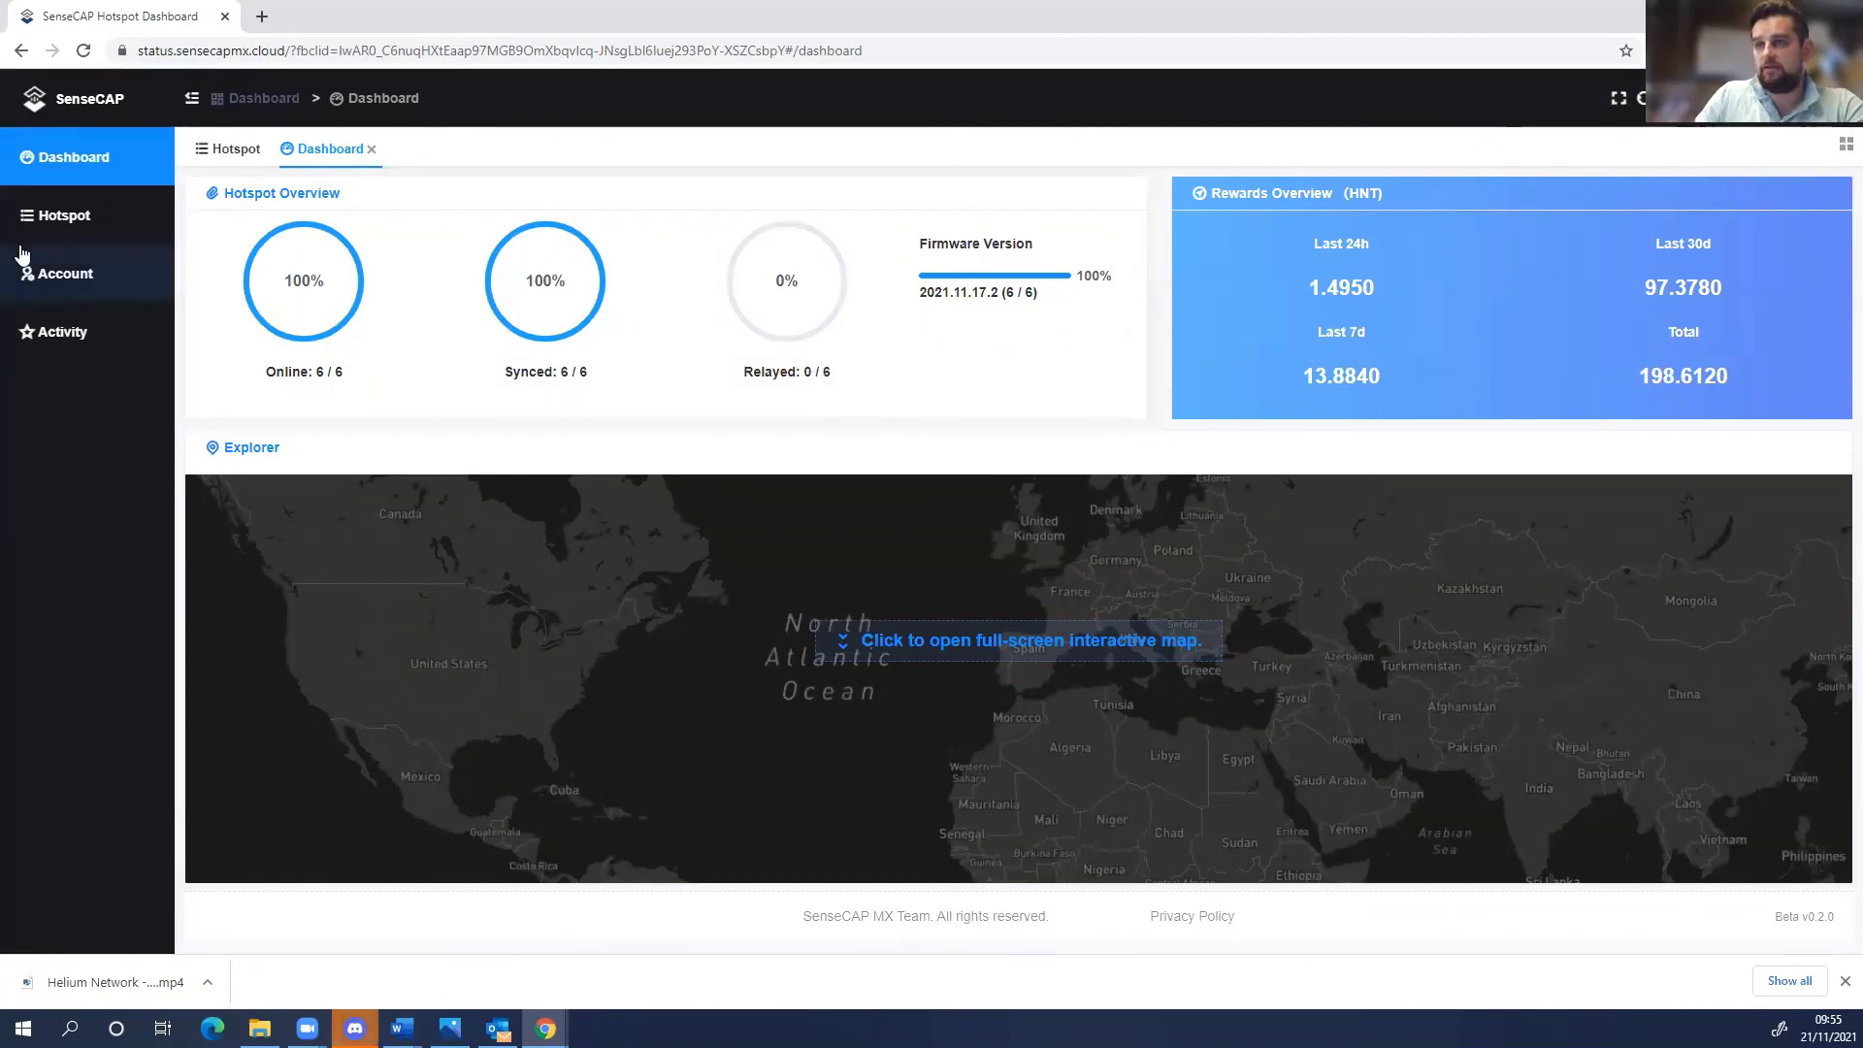
Open the details of the Steep Gingham Seal hotspot from the hotspot list and review its status
{"action": "left_click", "coordinate": [50, 223]}
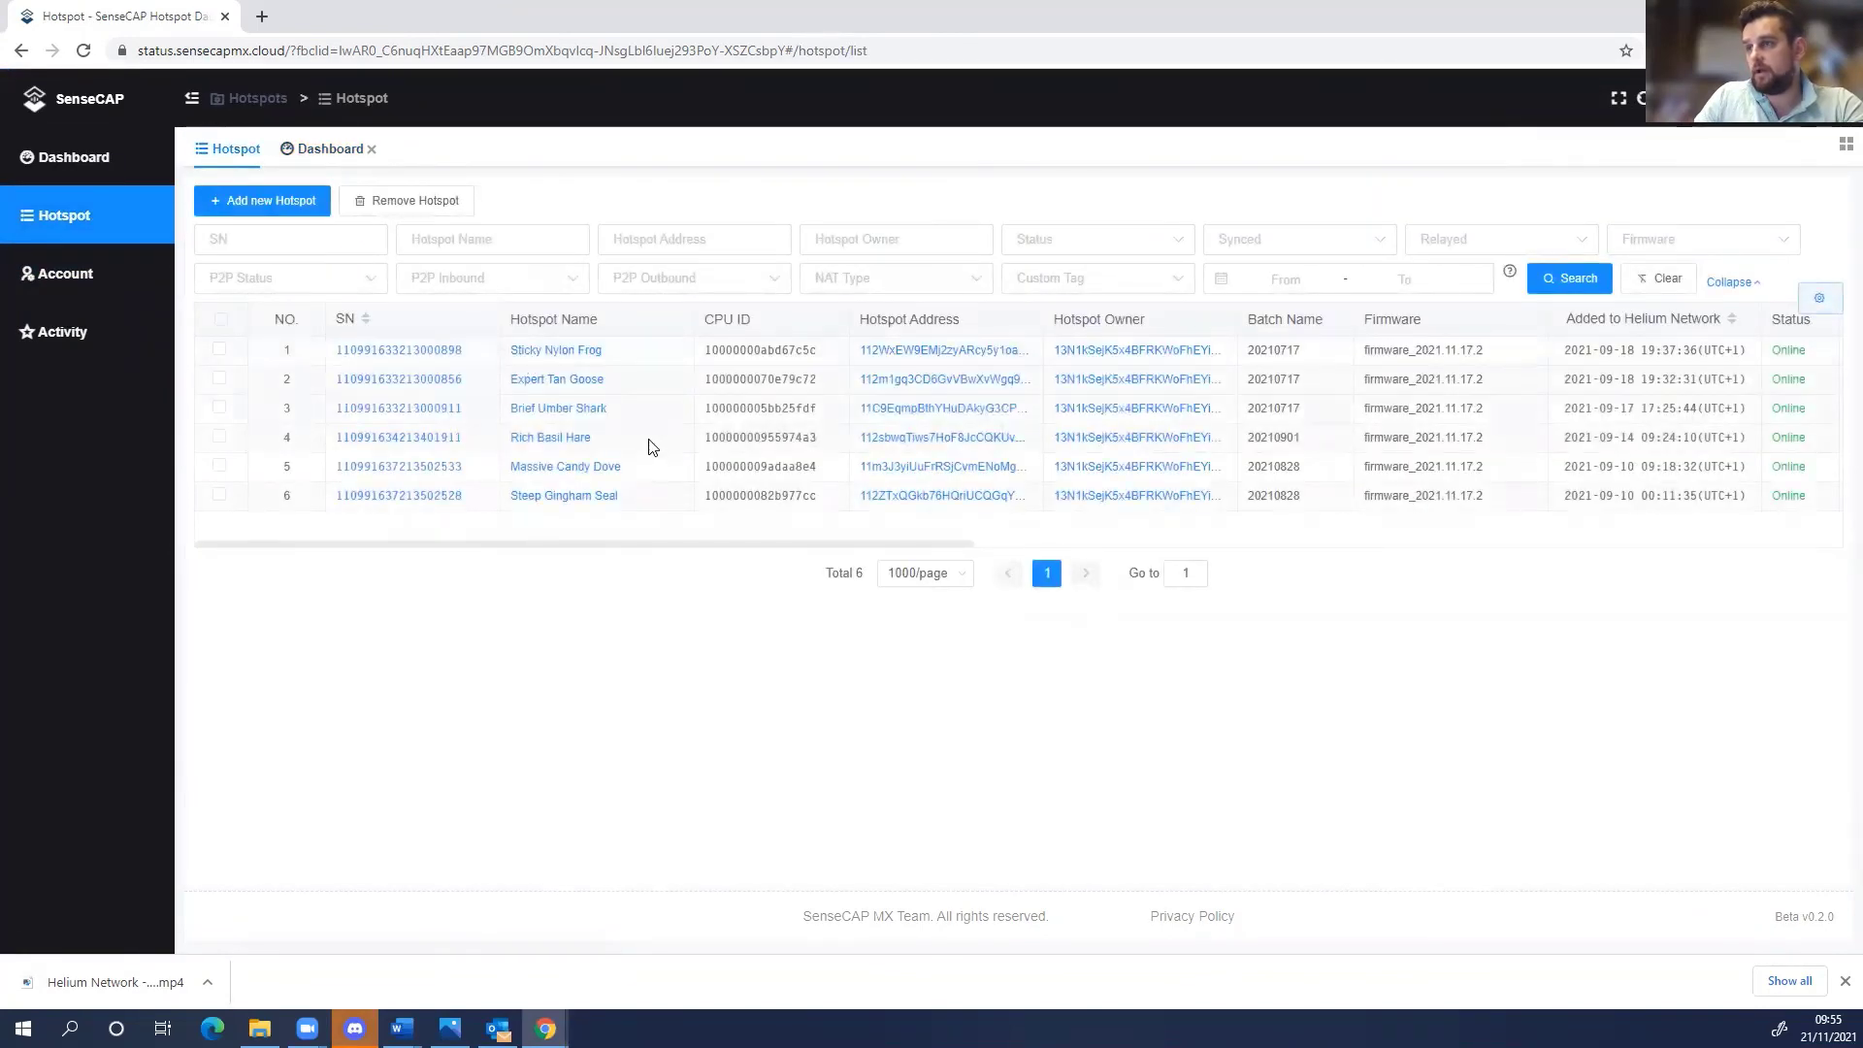
{"action": "left_click", "coordinate": [541, 498]}
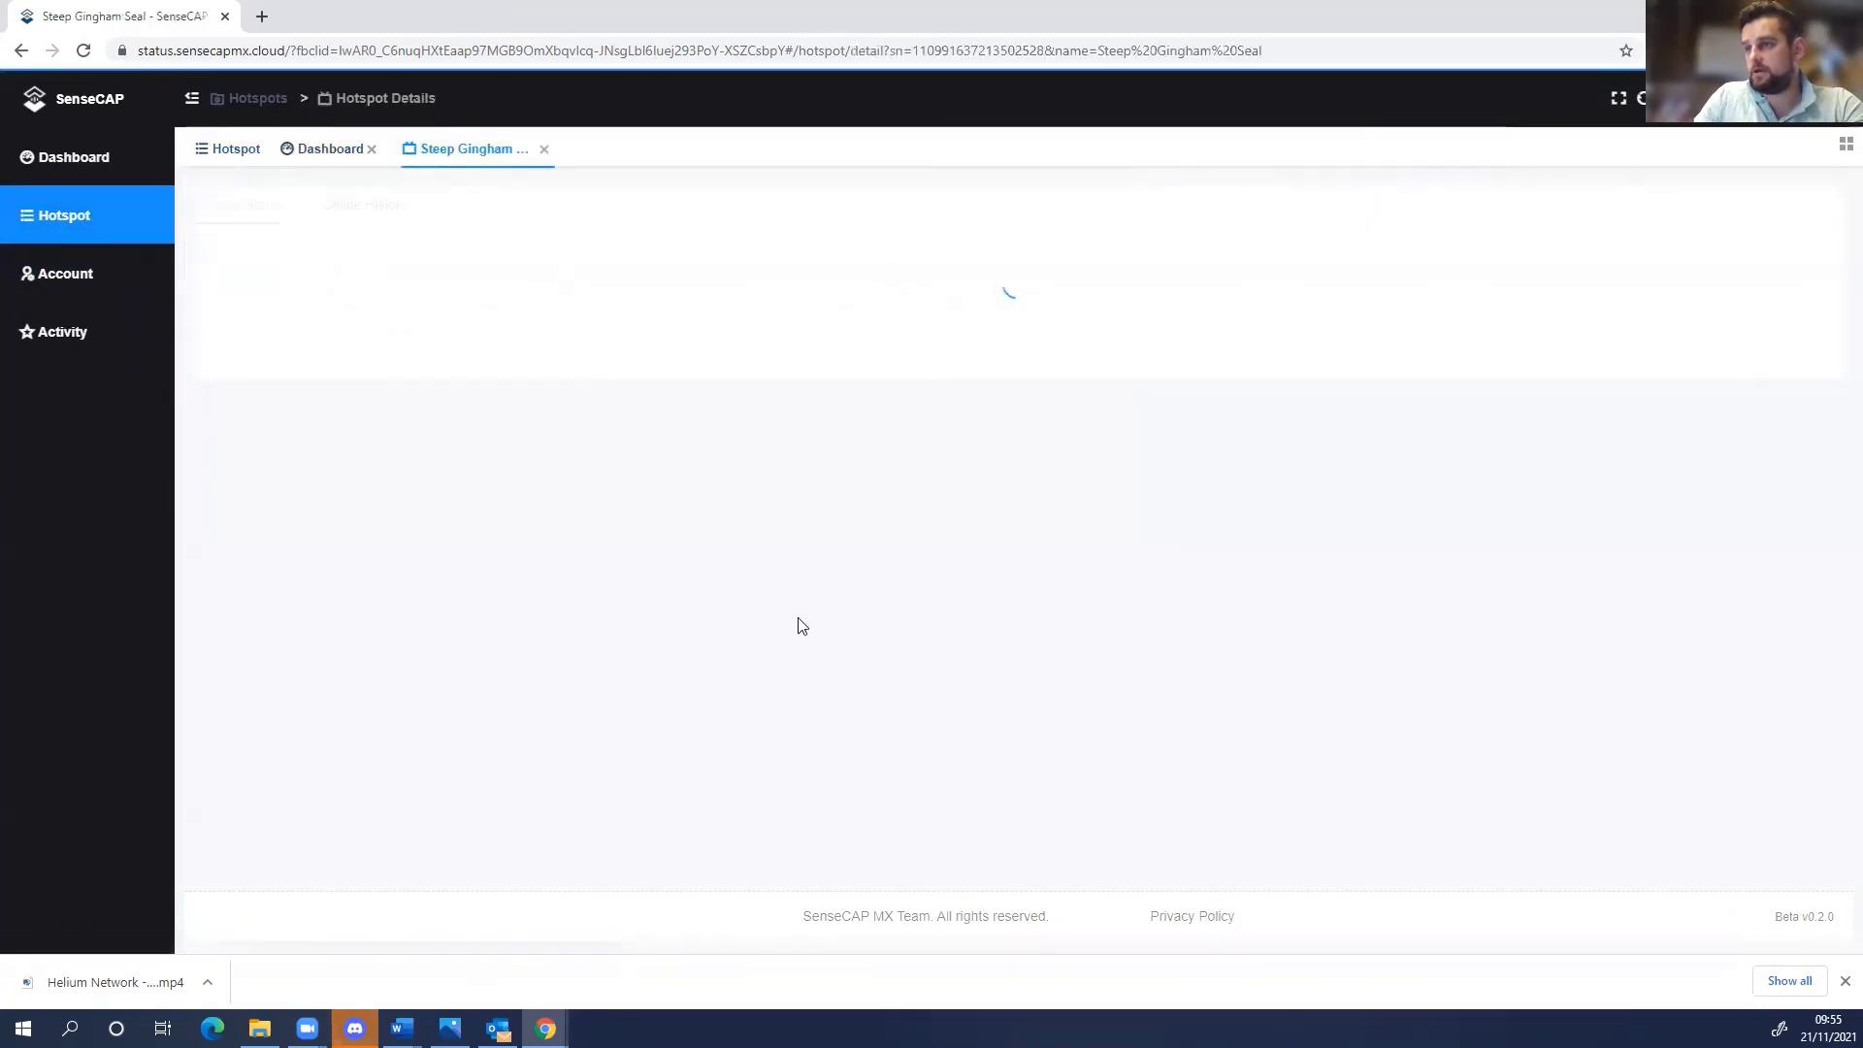
{"action": "scroll", "coordinate": [747, 584], "scroll_direction": "down", "scroll_amount": 1}
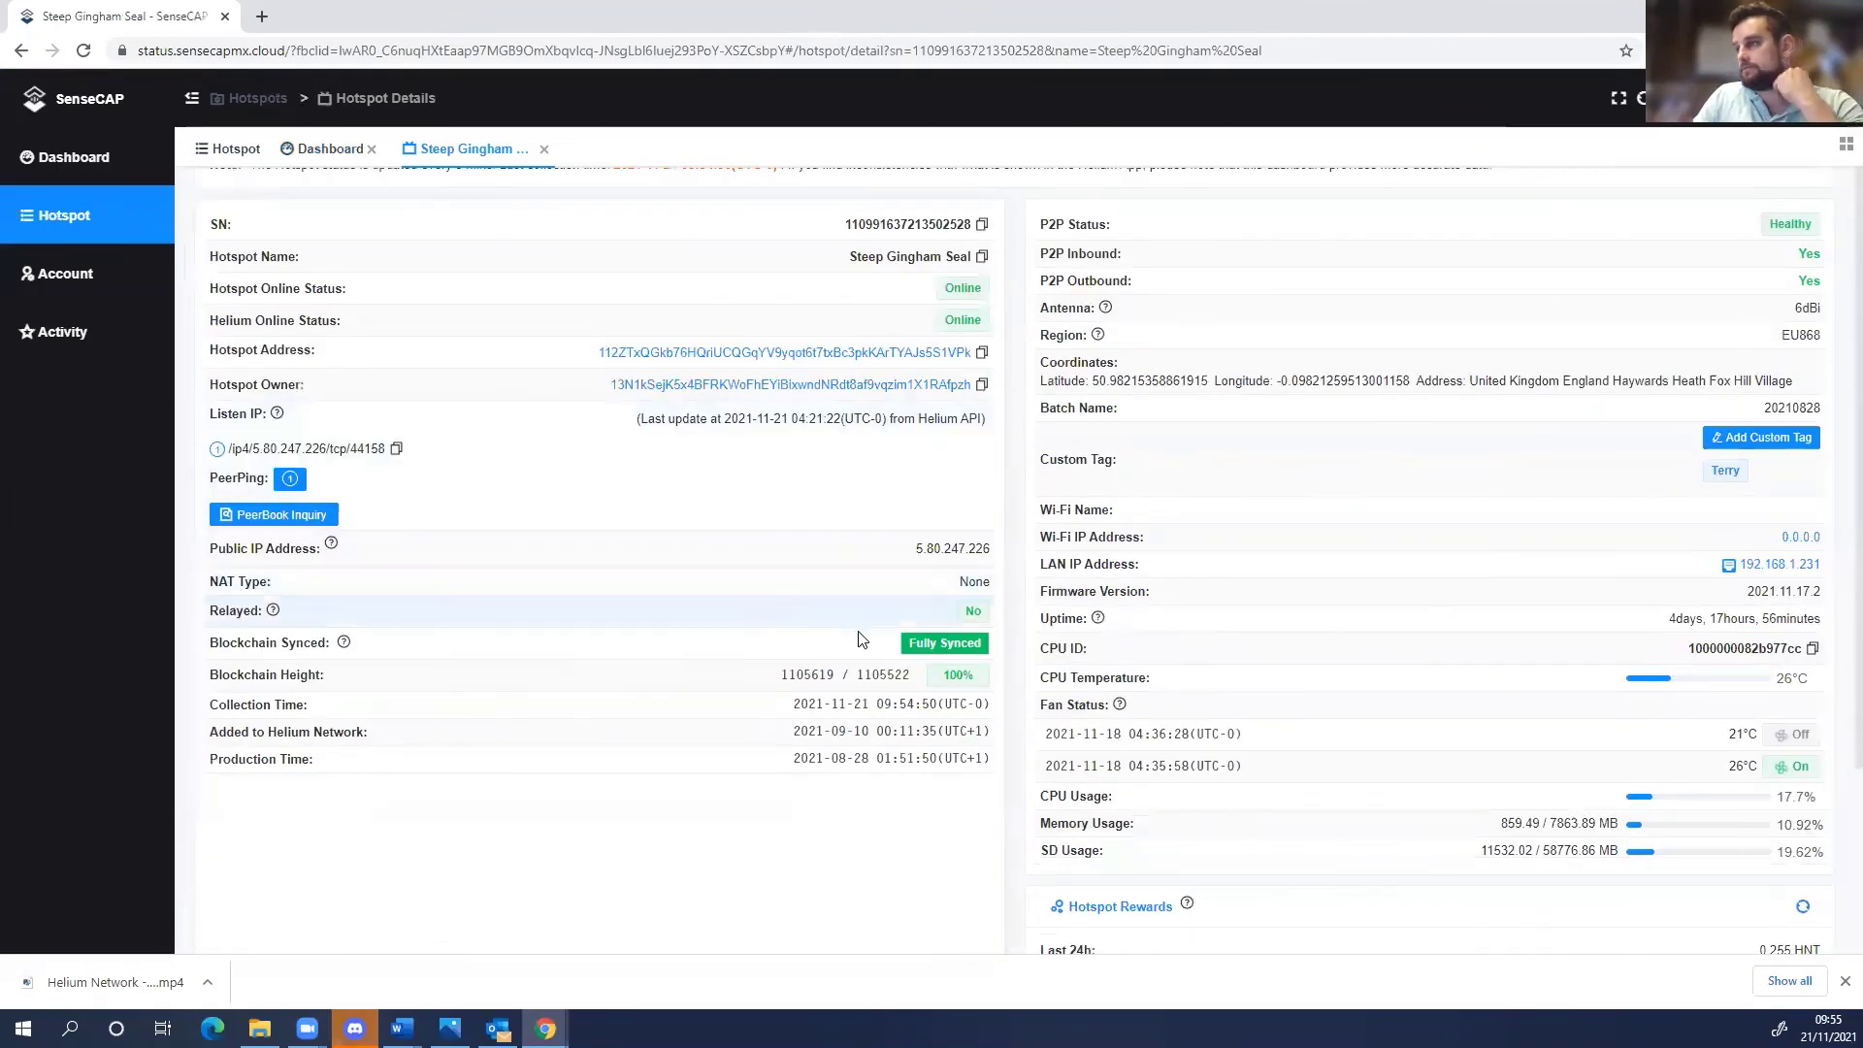